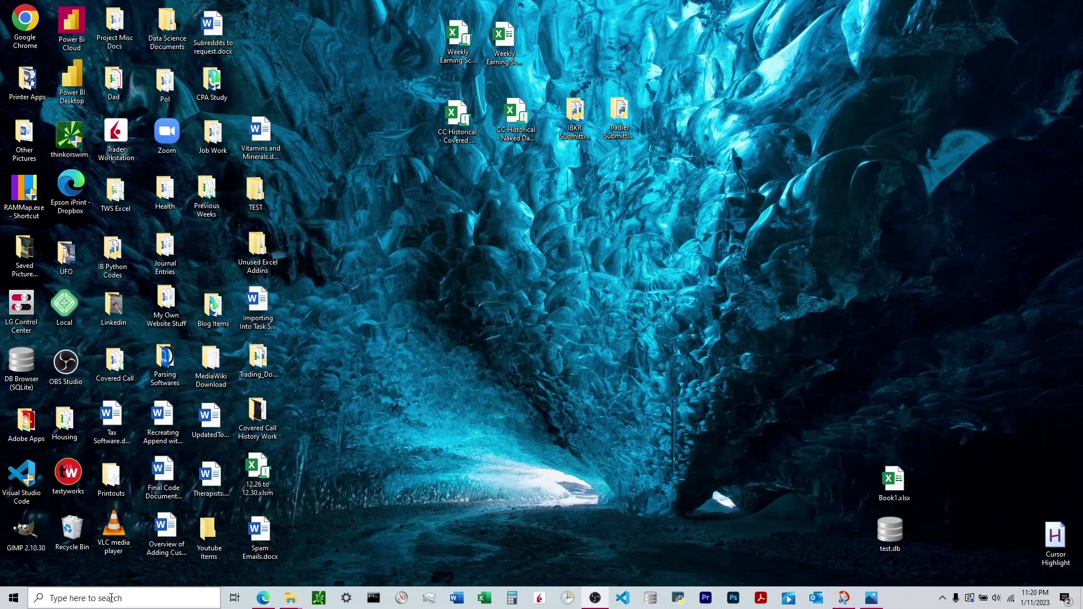
Search Windows for 'task scheuler' and launch Task Scheduler from the results
click(111, 598)
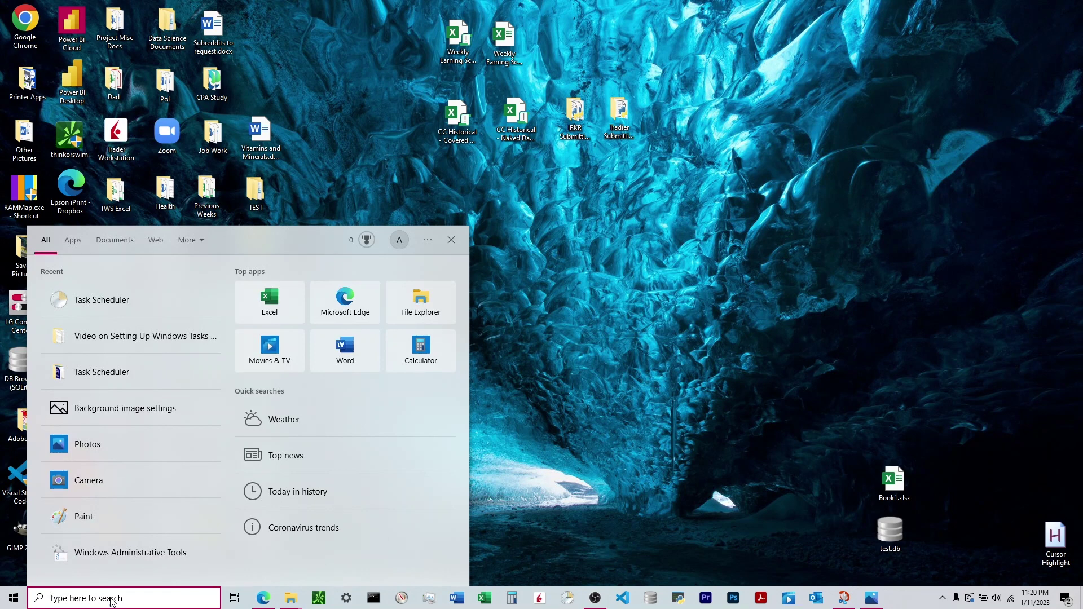
text(t)
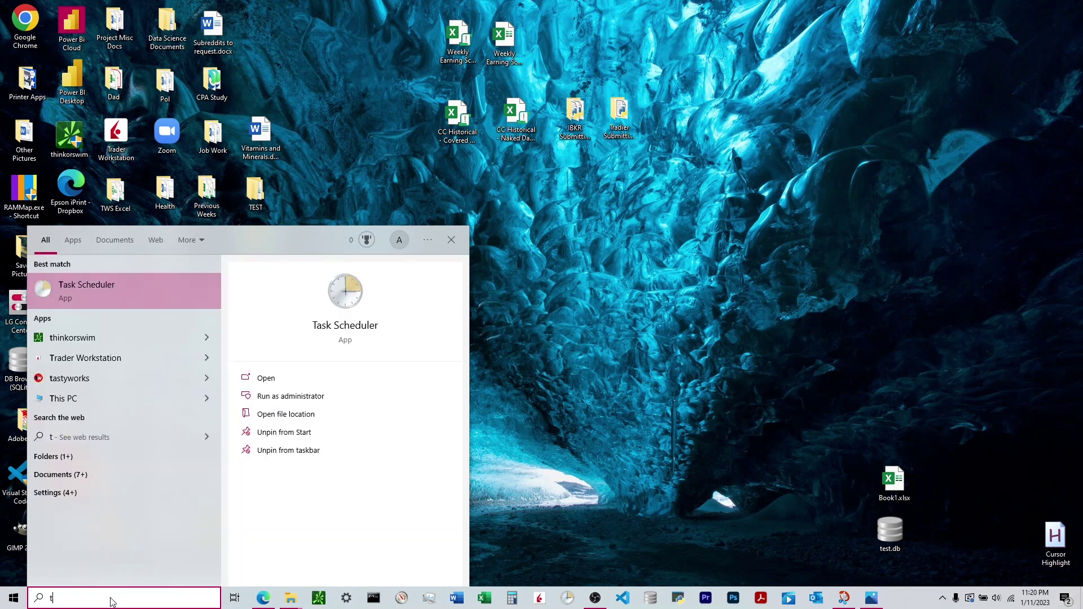
text(ask scheuler)
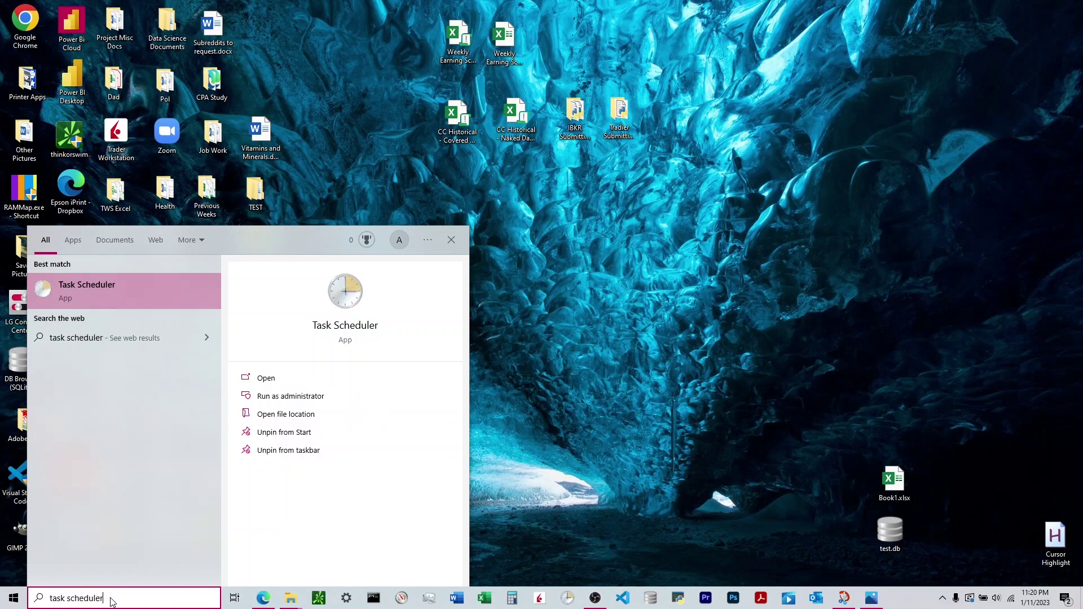
click(130, 291)
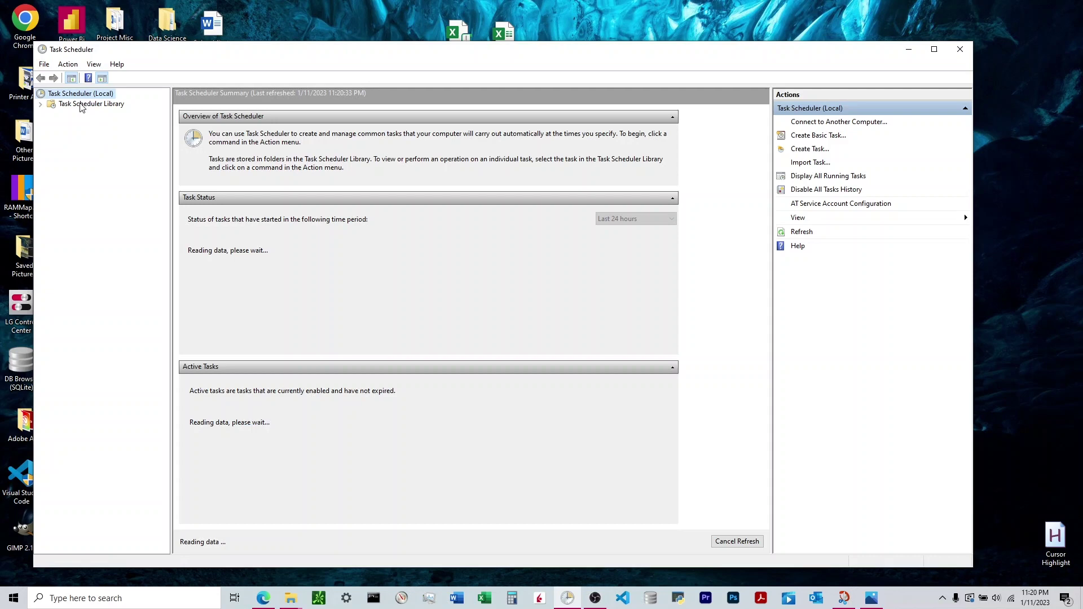
Start a new task in the Task Scheduler Library named 'Test Task'
click(88, 105)
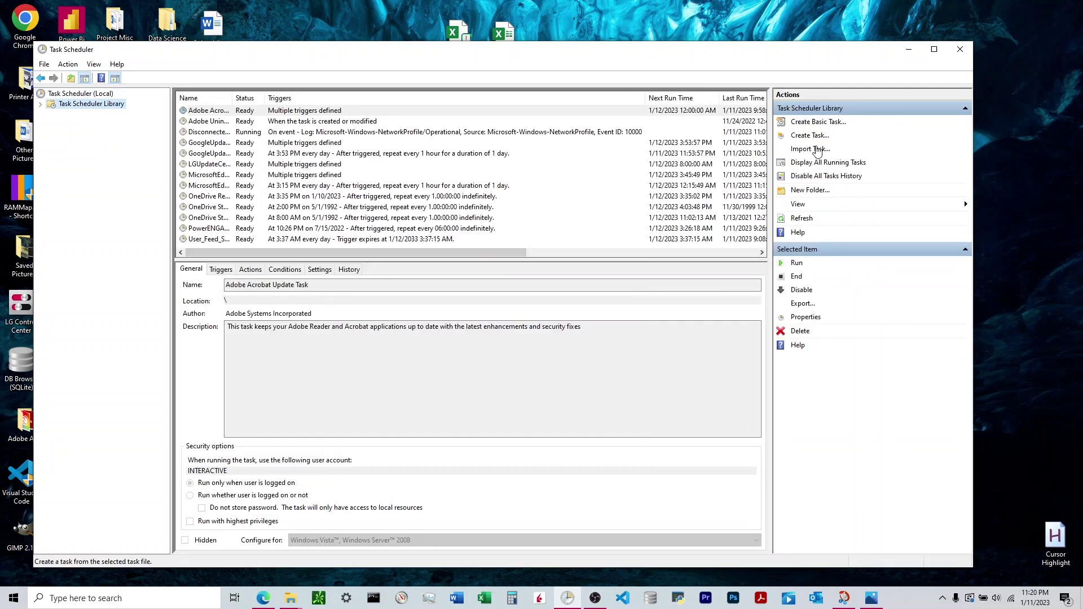
click(817, 137)
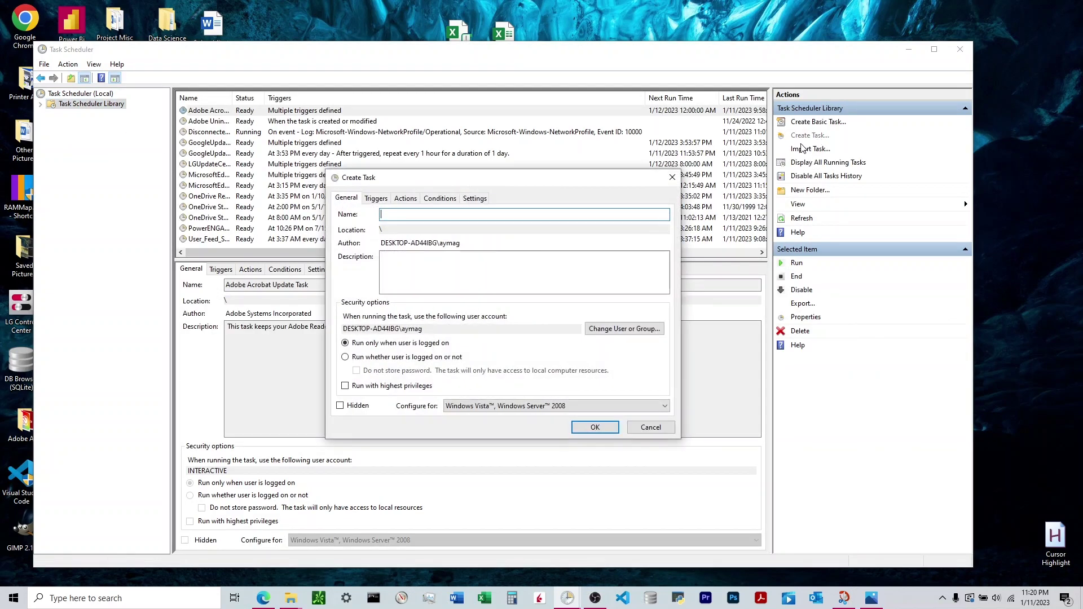
text(Test Task)
Add a one-time trigger at 11:20 PM on 1/11/2023 to the task
click(375, 198)
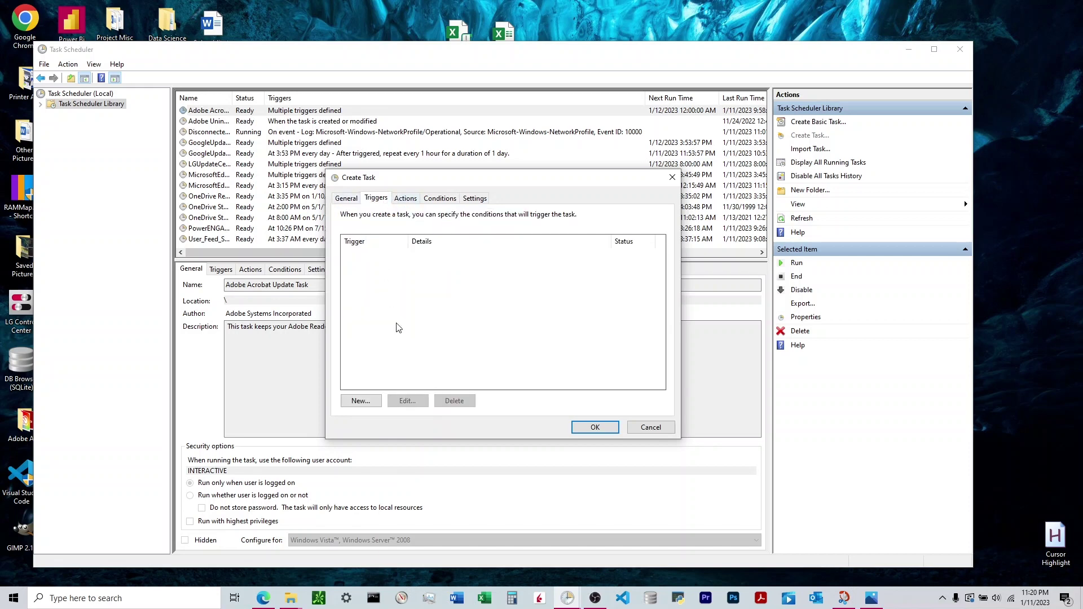
click(372, 406)
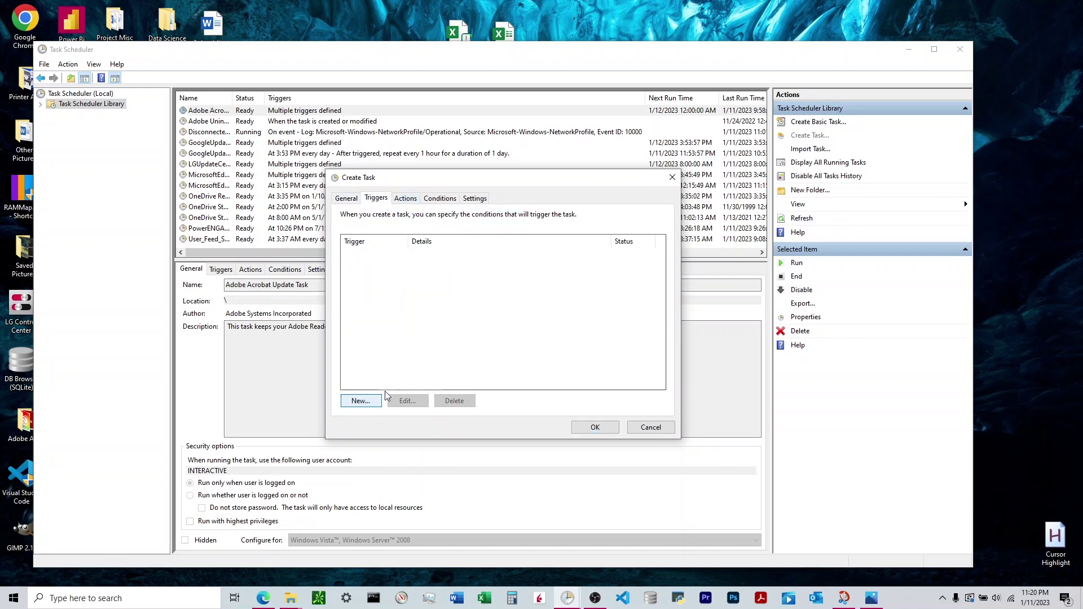
click(624, 423)
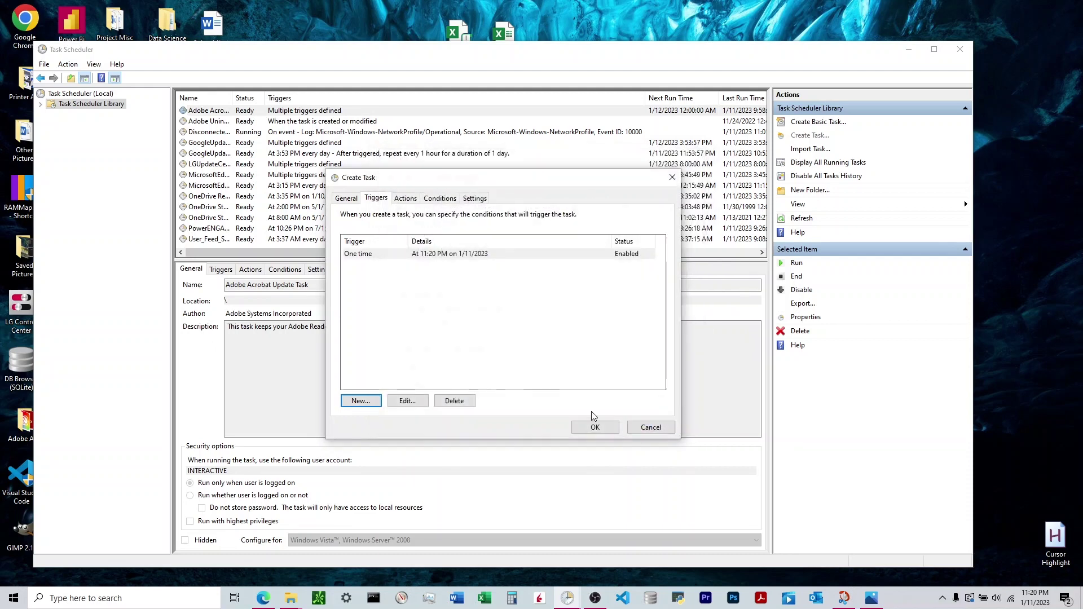
Add a 'Display a message (deprecated)' action with the title 'Title Here'
click(406, 202)
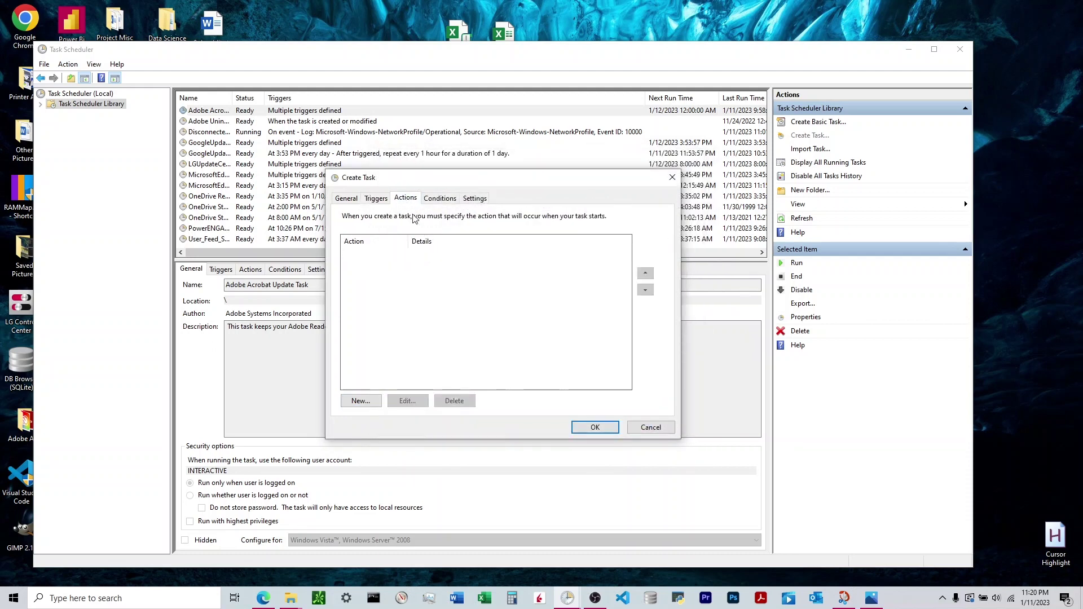
click(363, 404)
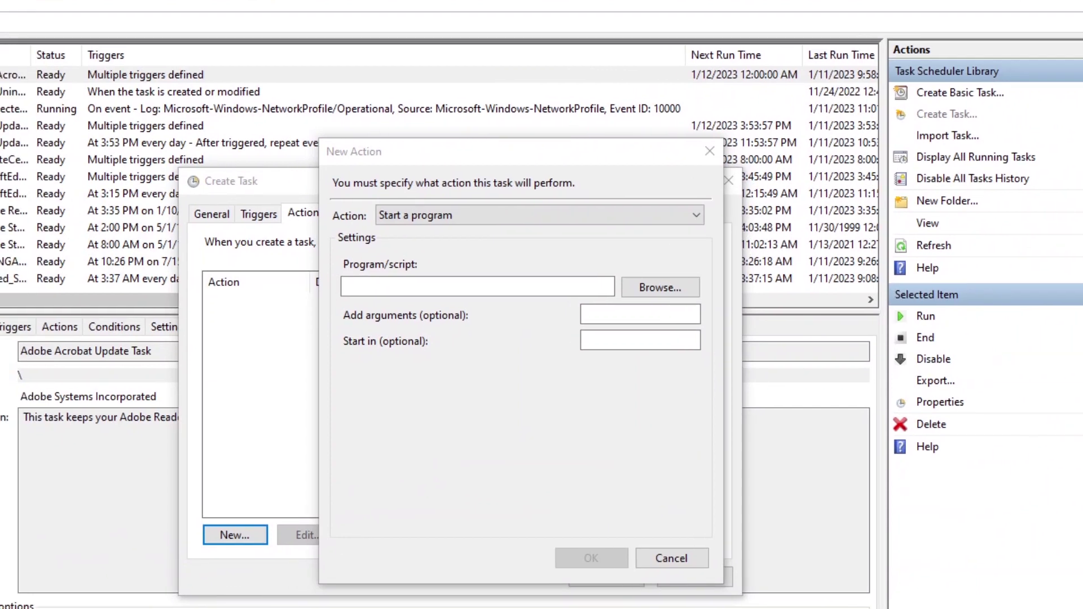
click(445, 214)
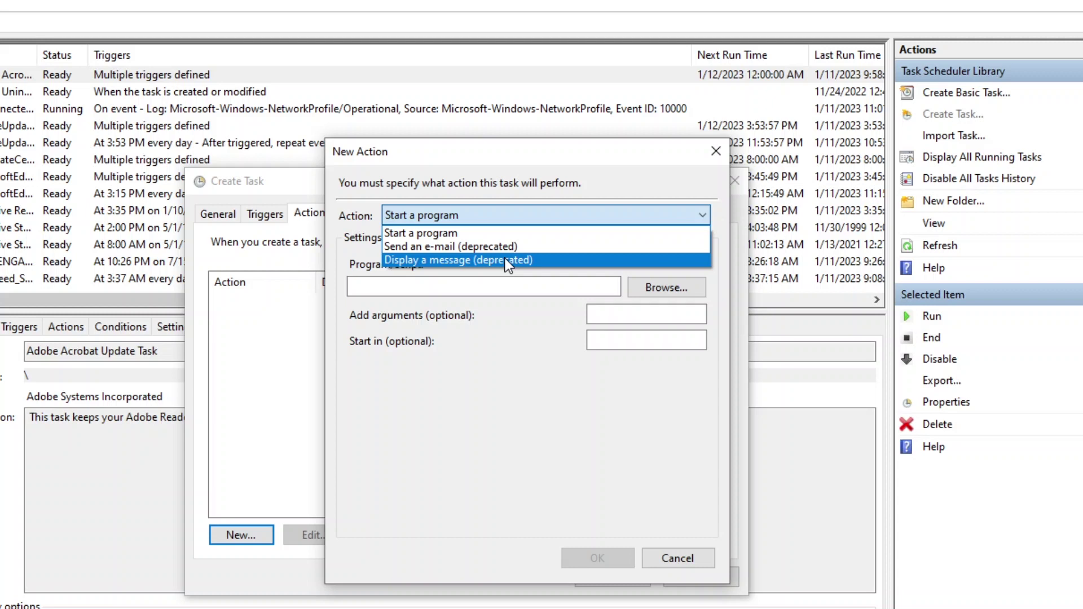
click(448, 262)
click(434, 283)
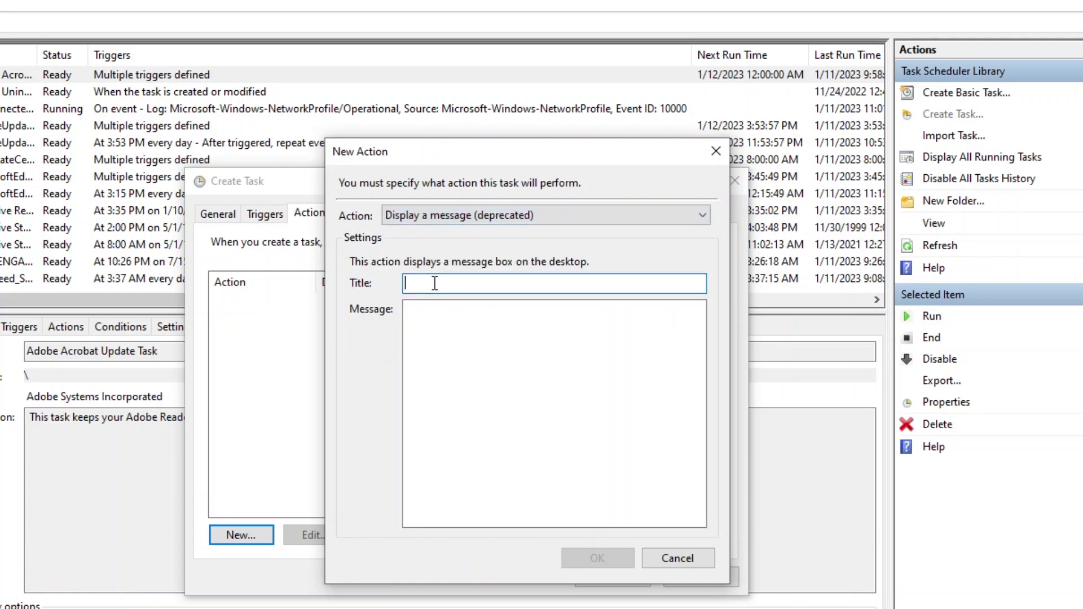
text(Title Here)
key(Tab)
Enter message 'Text Here', try saving, dismiss the deprecated-feature error, and close Create Task
text(Text Here)
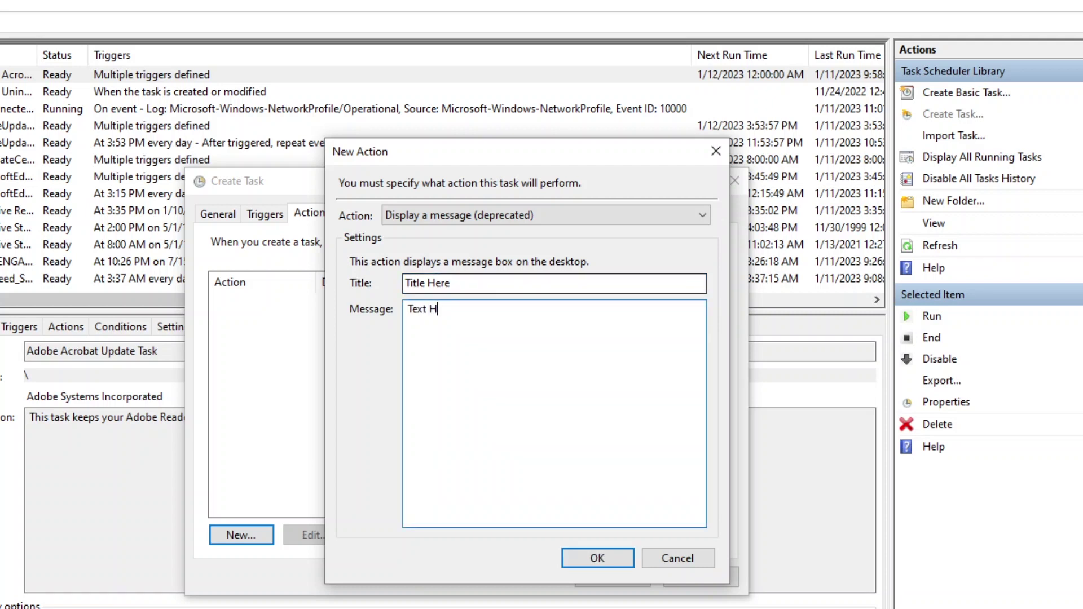
click(601, 564)
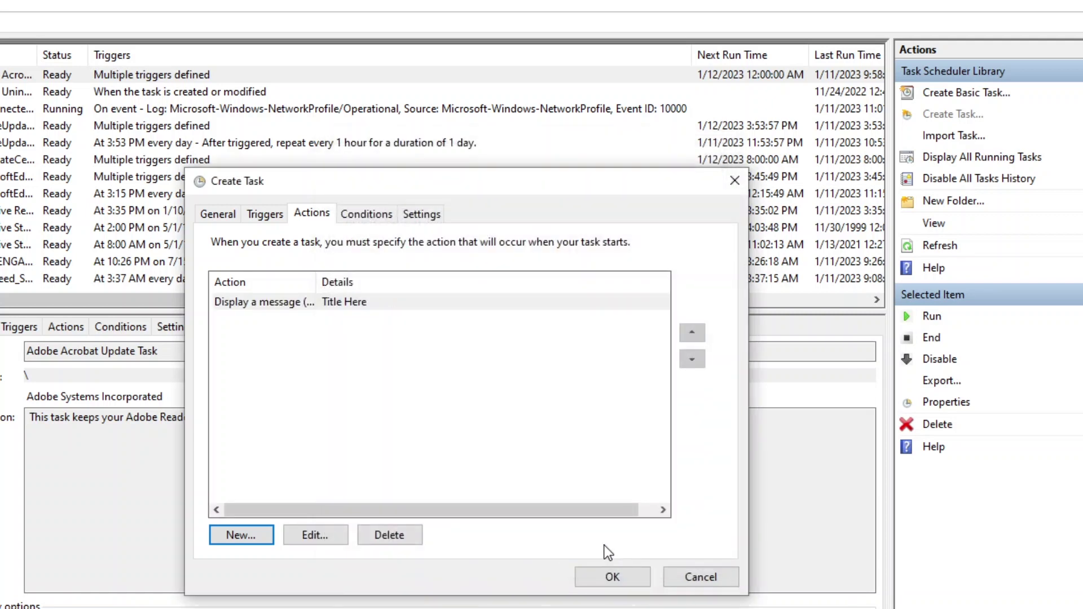
click(599, 571)
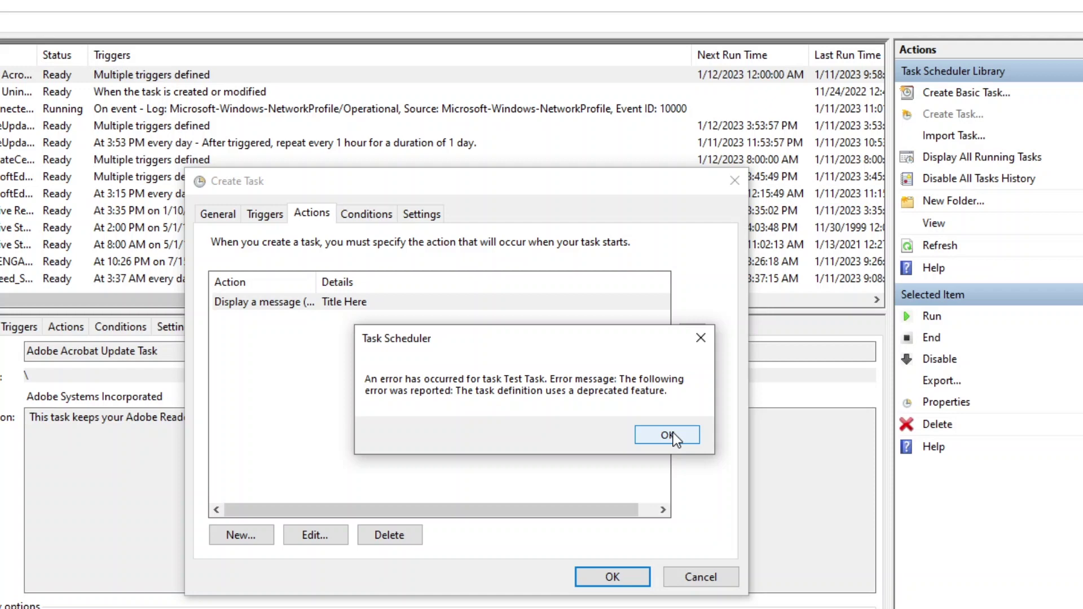
click(670, 435)
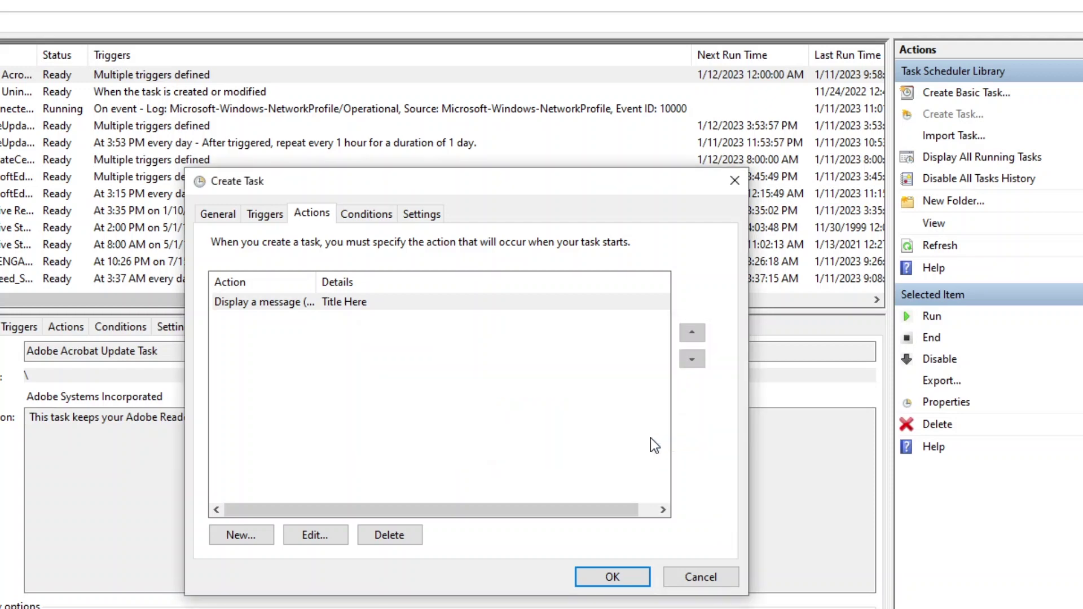
click(727, 181)
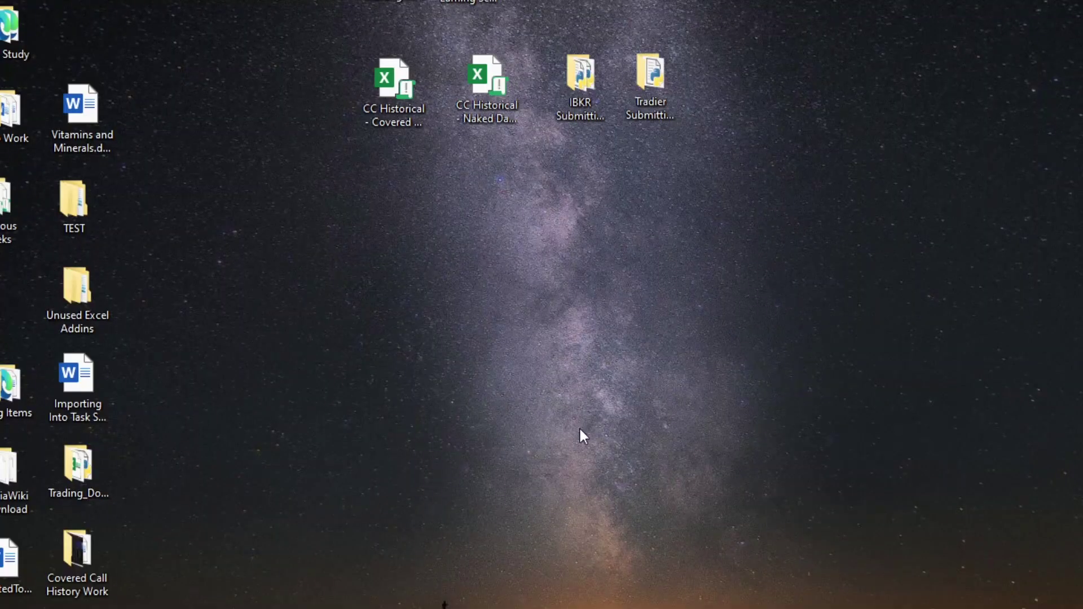
Create a new text document on the desktop, keeping the default name New Text Document.txt
right_click(565, 317)
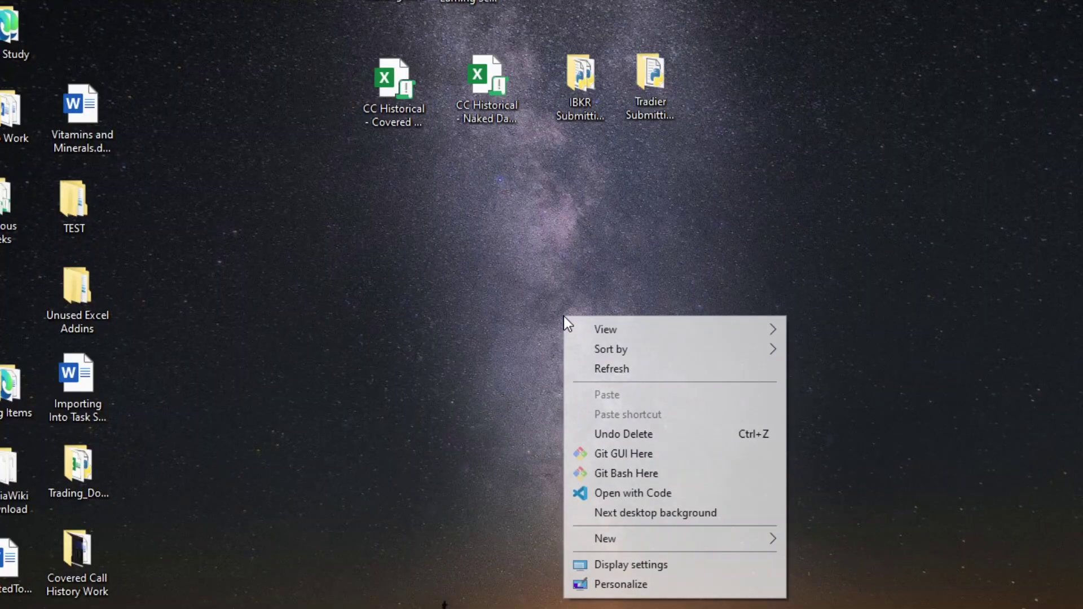
mouse_move(646, 545)
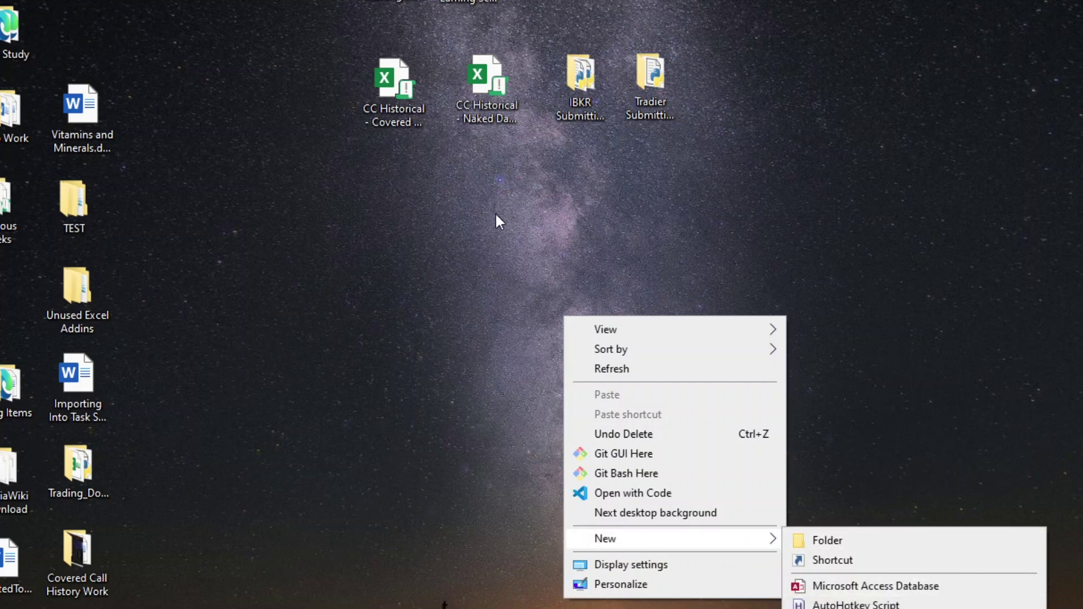
right_click(570, 181)
mouse_move(637, 404)
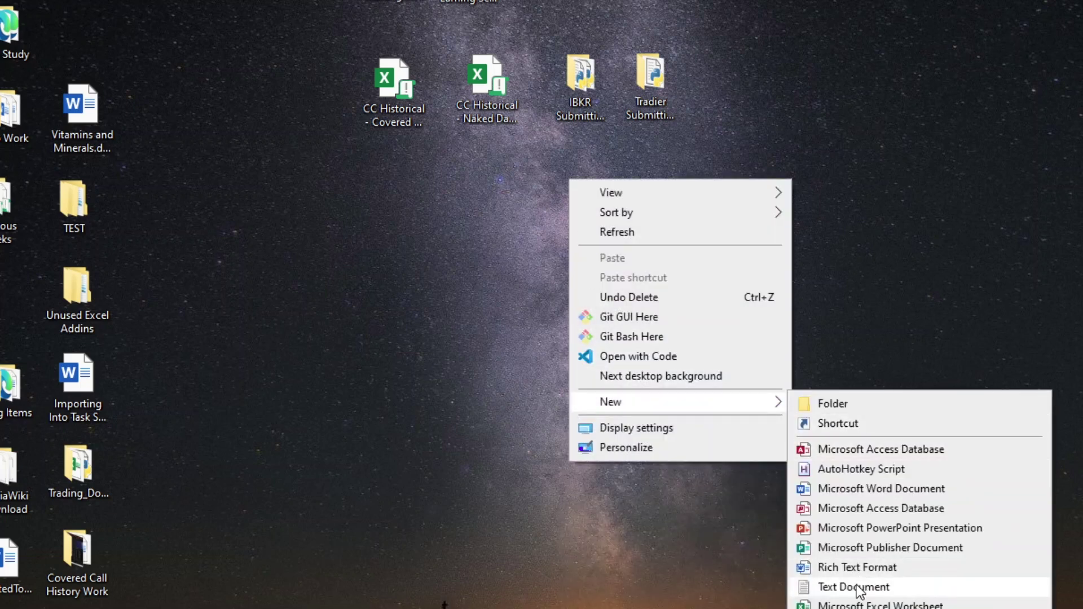
click(856, 588)
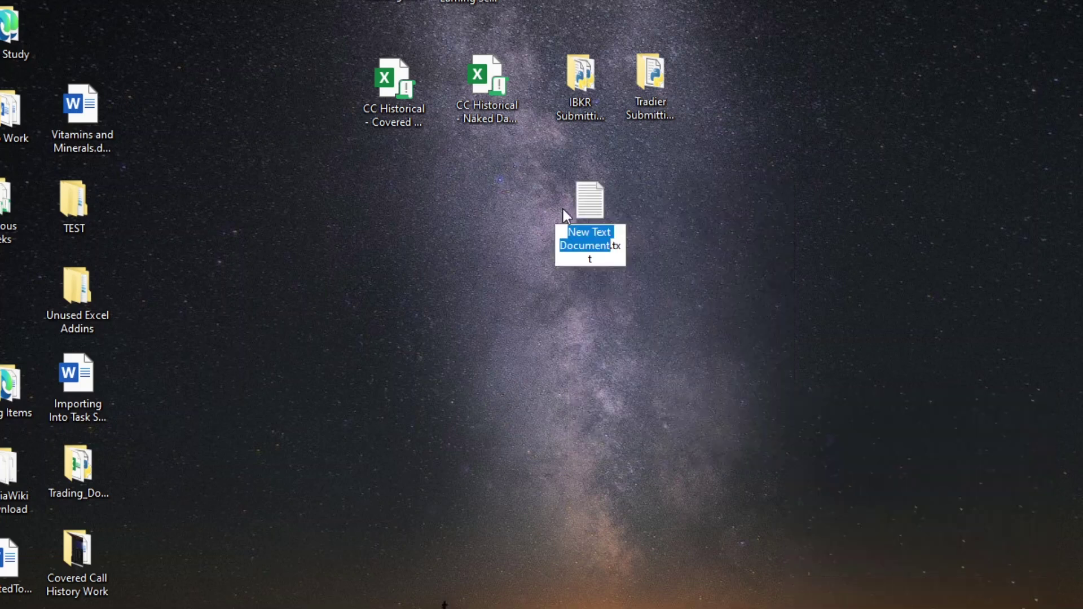
key(Return)
In Notepad, write msgbox"Our main body text text here",0,"Our title here" and close the file
double_click(590, 217)
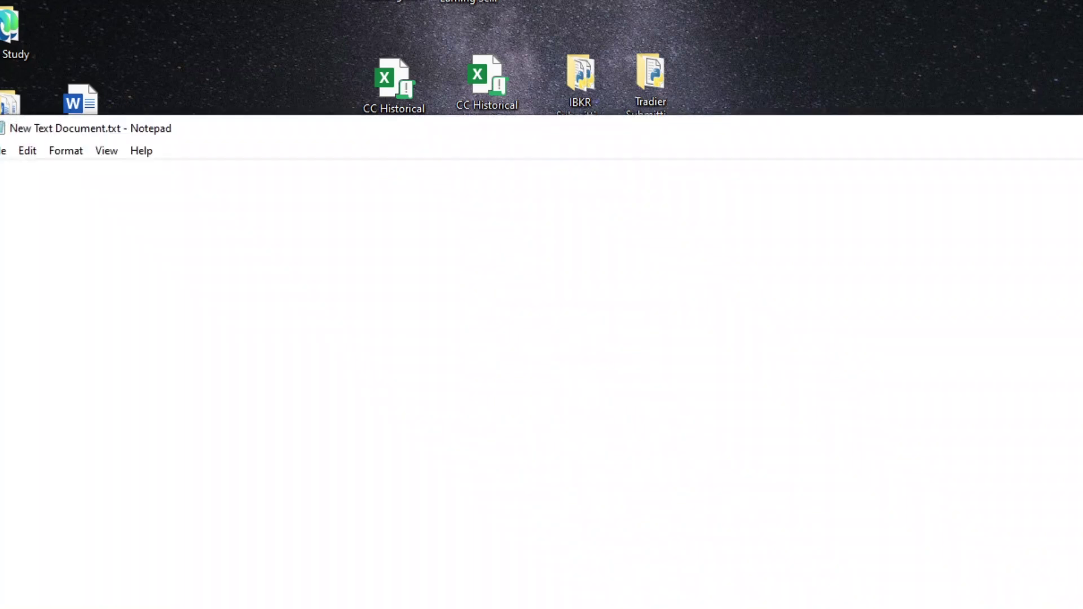
drag(552, 137, 626, 139)
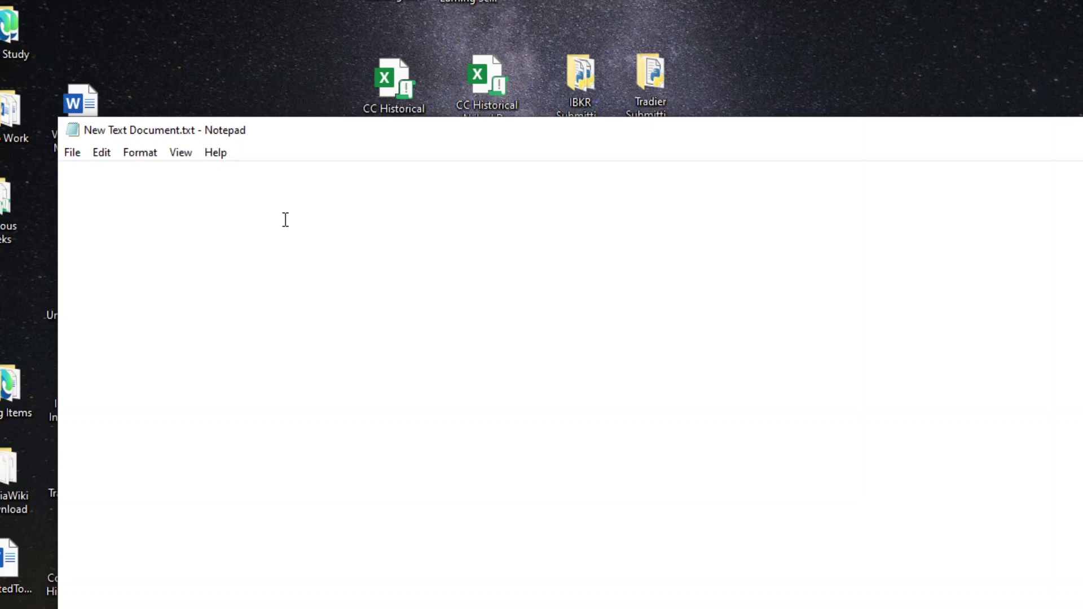
text(msgbox)
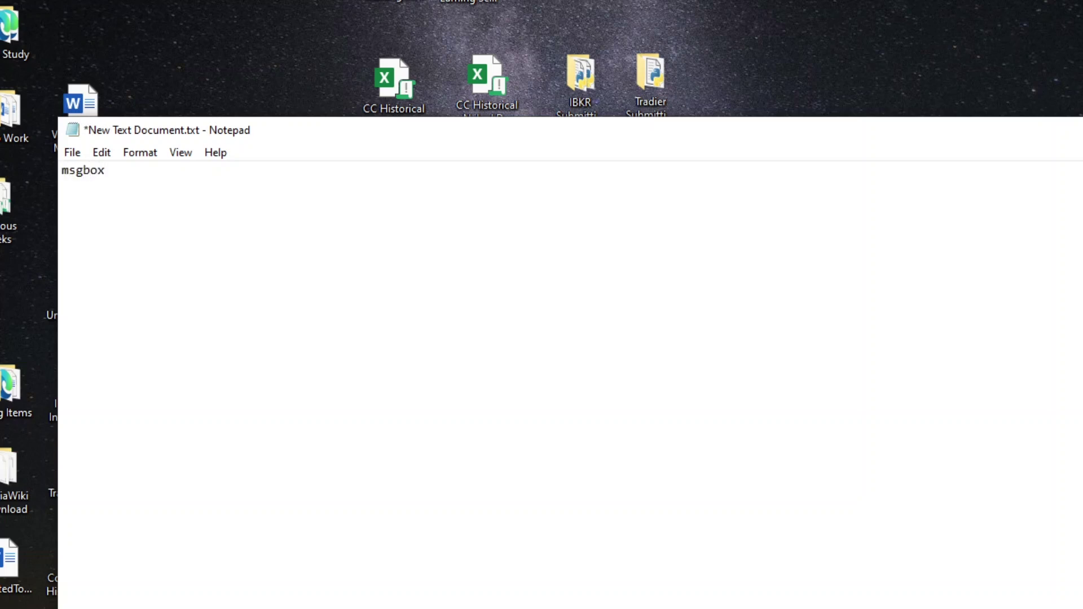
text(")
text(Our main body text )
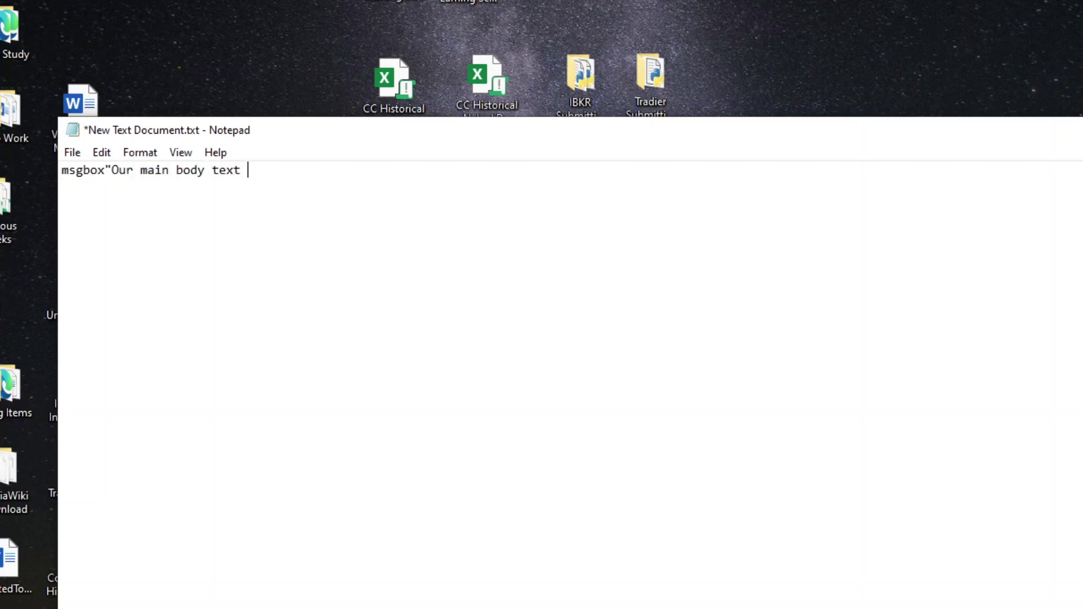
text(text here",0,"Our)
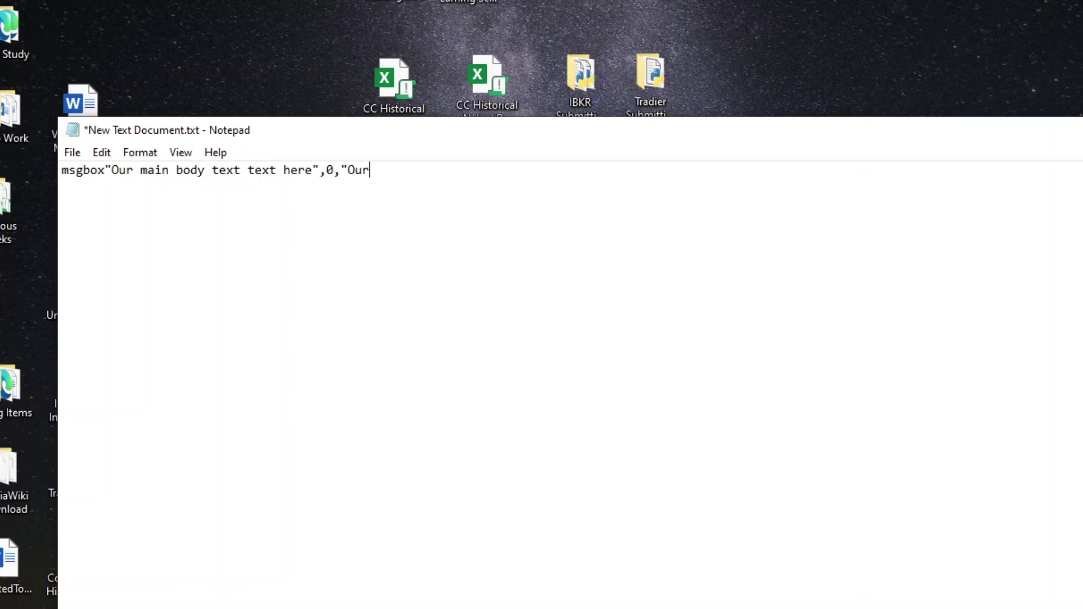
text( title here")
key(alt+F4)
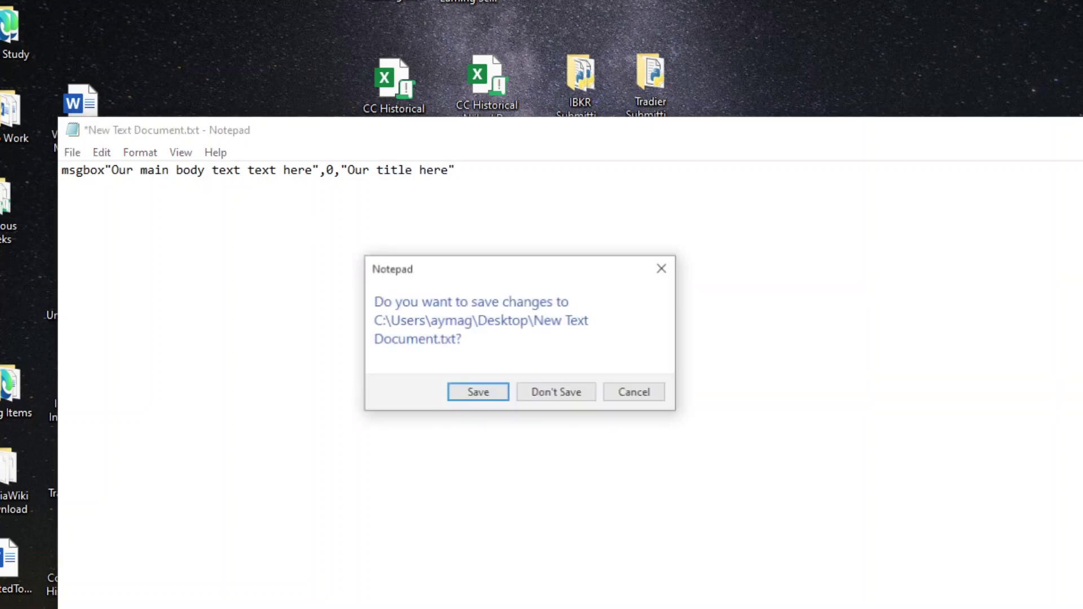
Save the text file, rename it to popup.vbs, and run it to check the message box
click(489, 391)
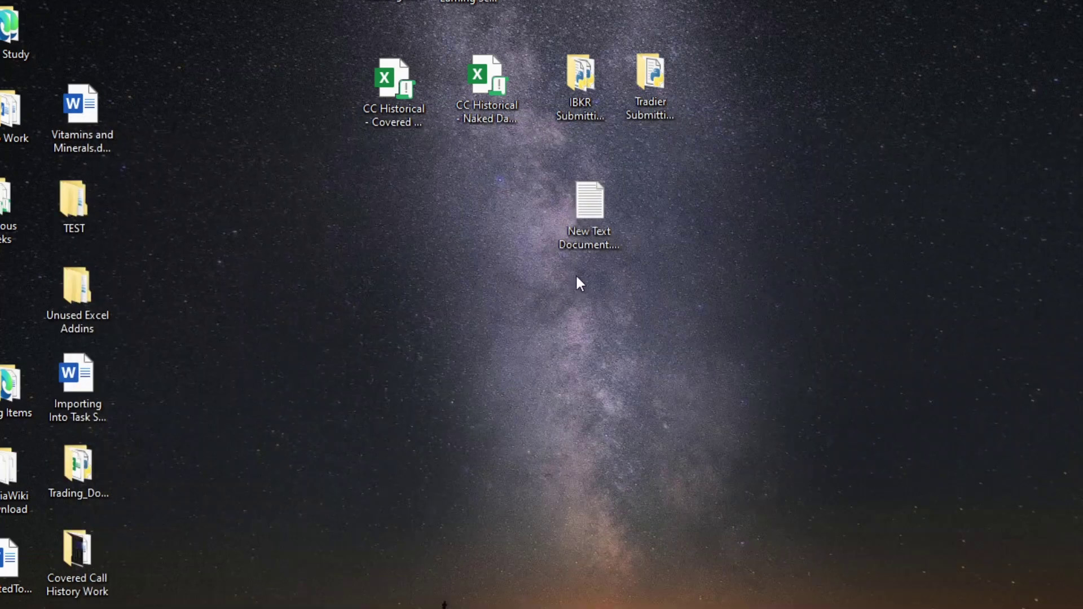
right_click(598, 230)
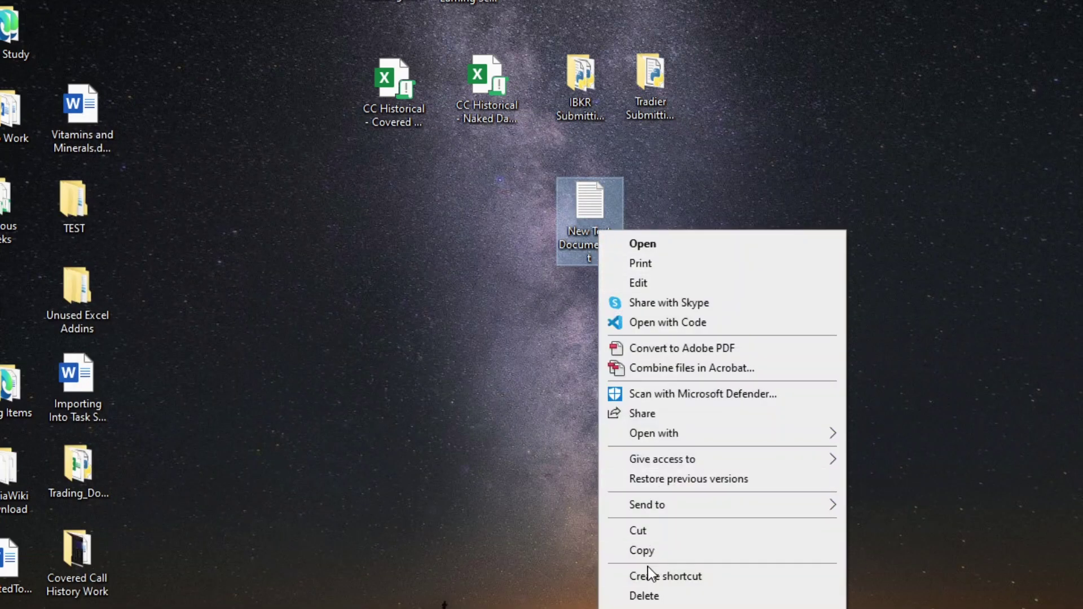
click(649, 608)
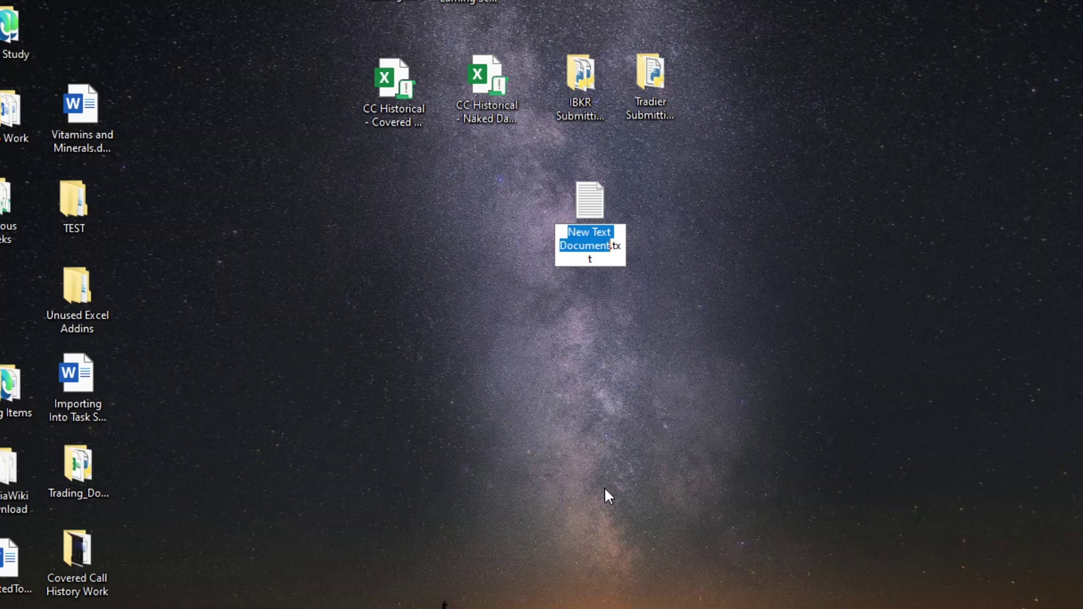
text(popup)
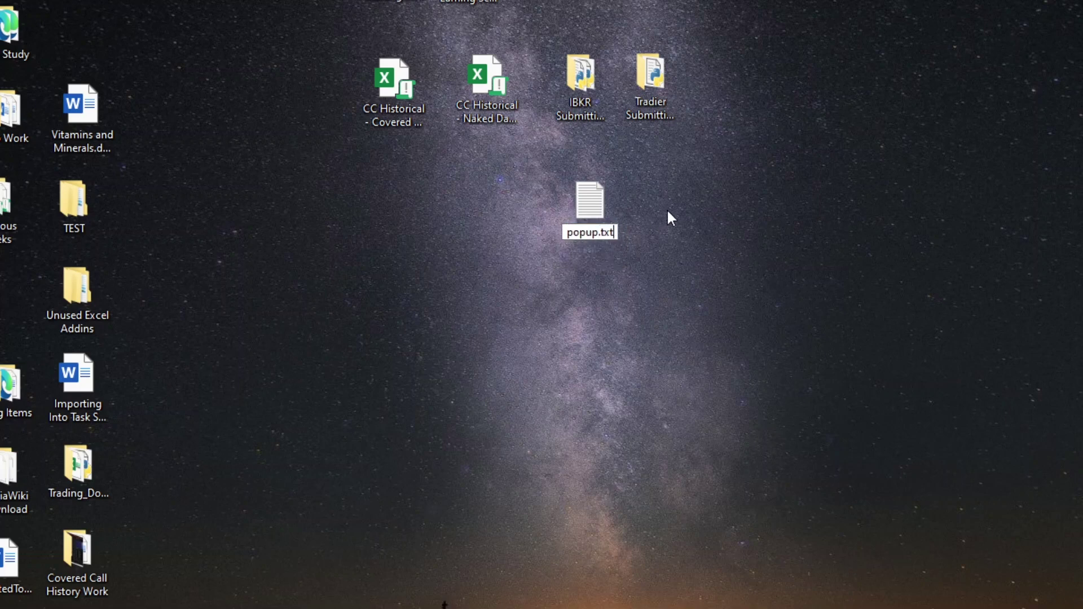
key(BackSpace)
key(BackSpace)
key(BackSpace)
text(vbs)
key(Return)
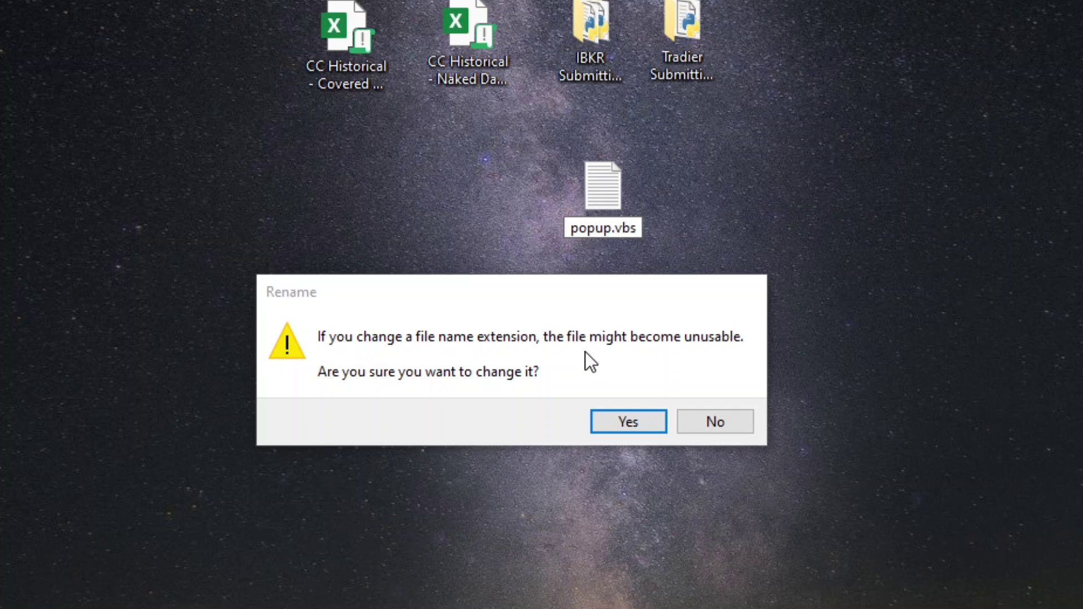
click(635, 418)
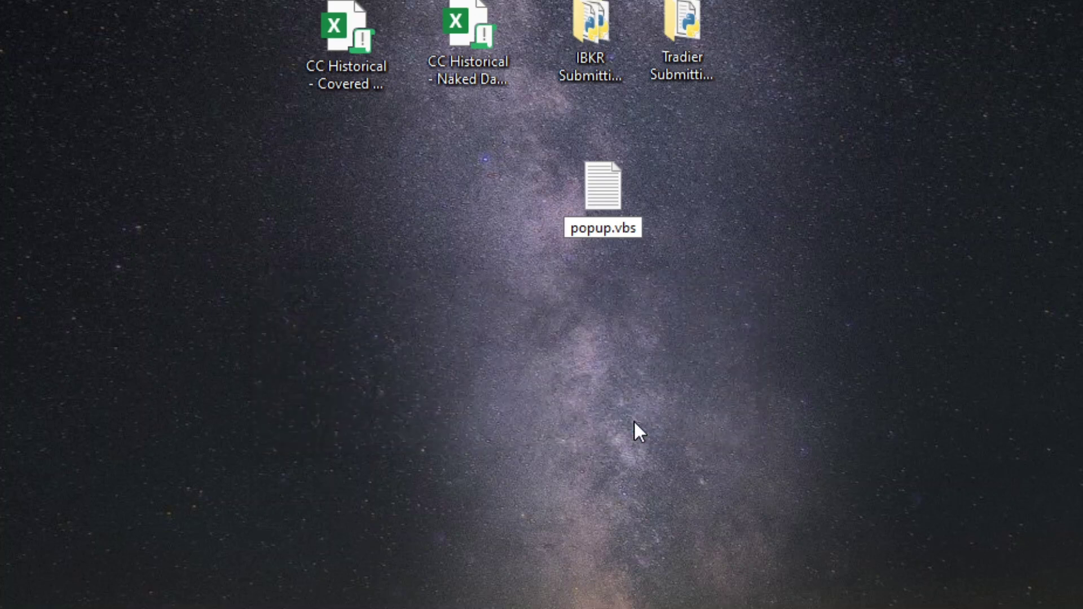
double_click(604, 198)
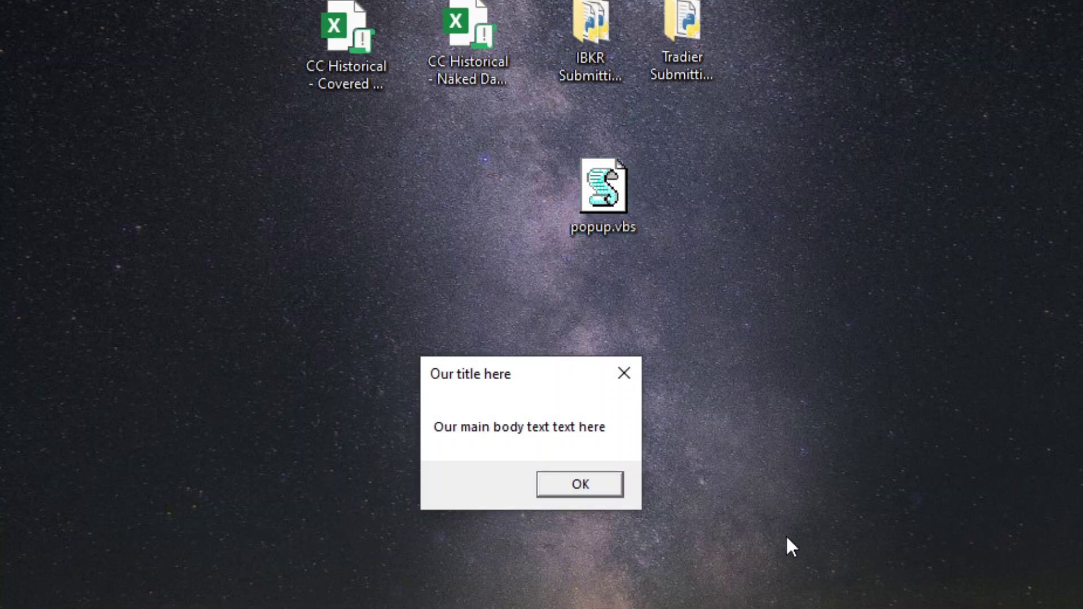
click(628, 382)
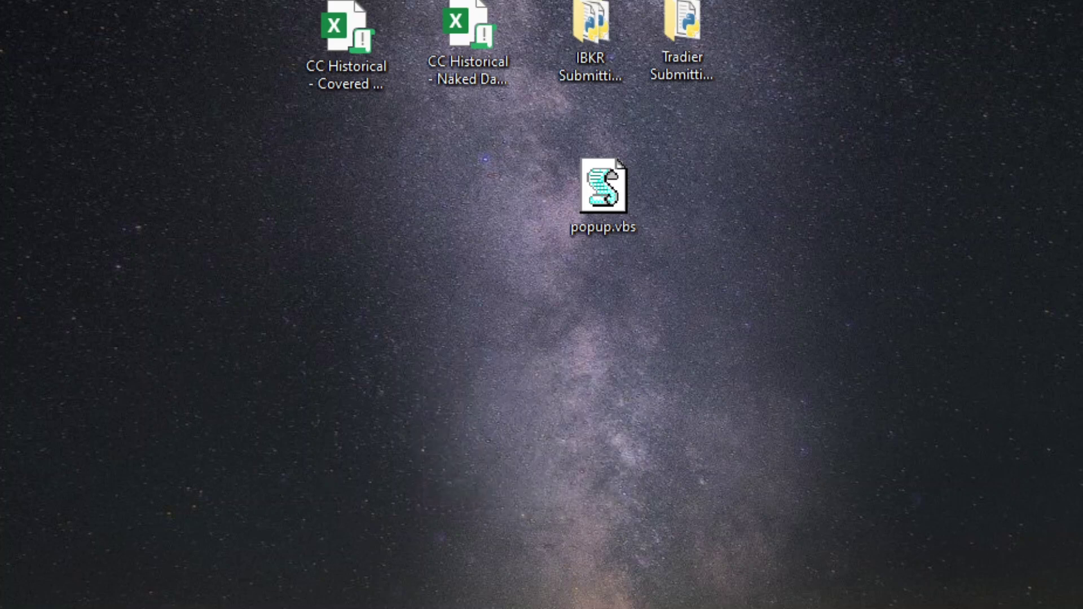
Reopen Task Scheduler by searching Windows for 'task sched'
key(super)
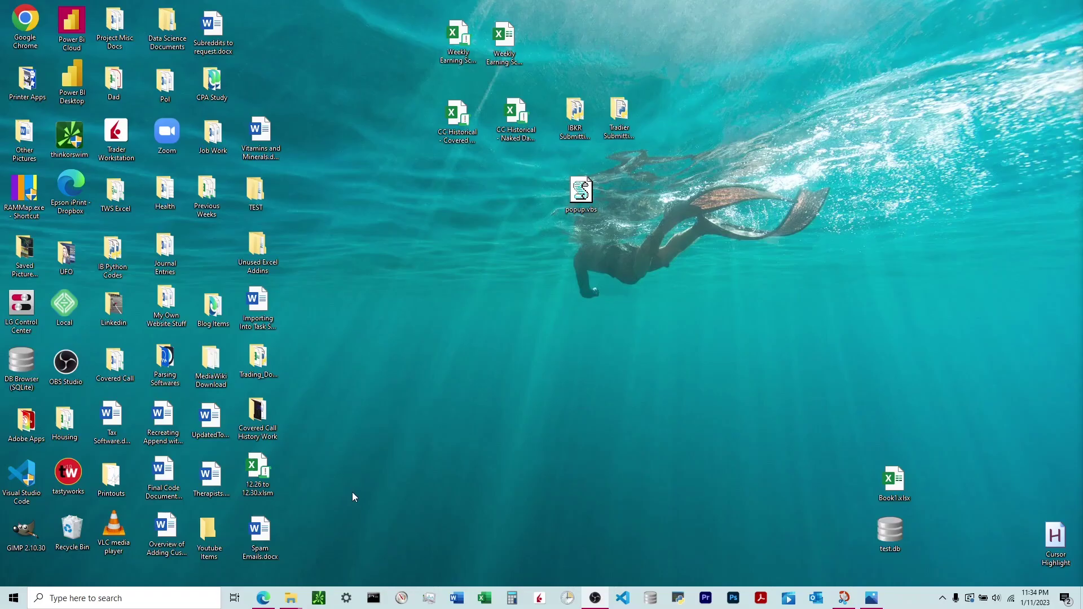
click(149, 603)
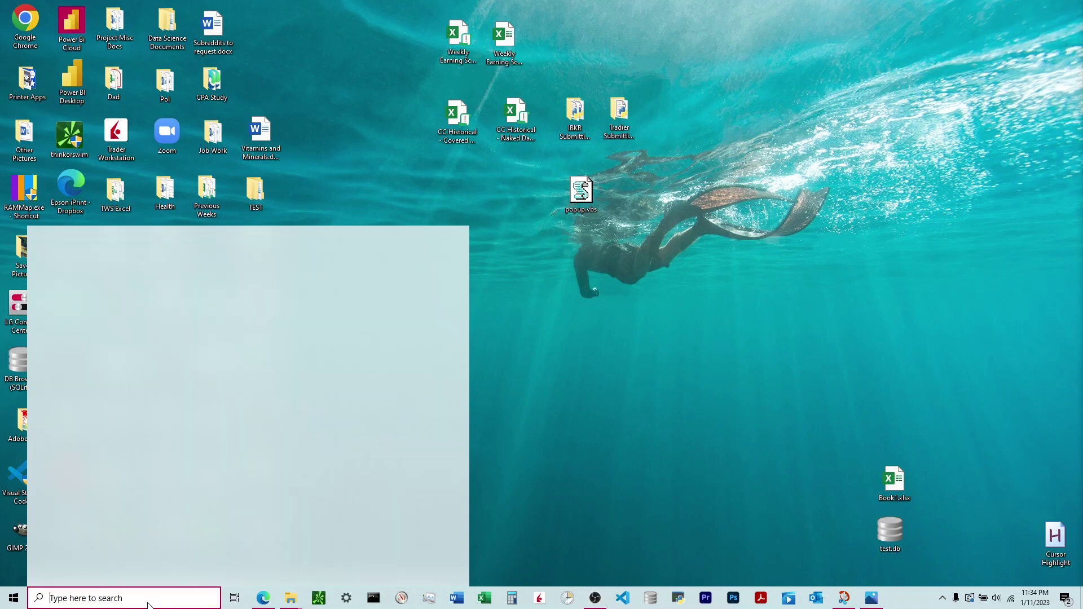
text(task sched)
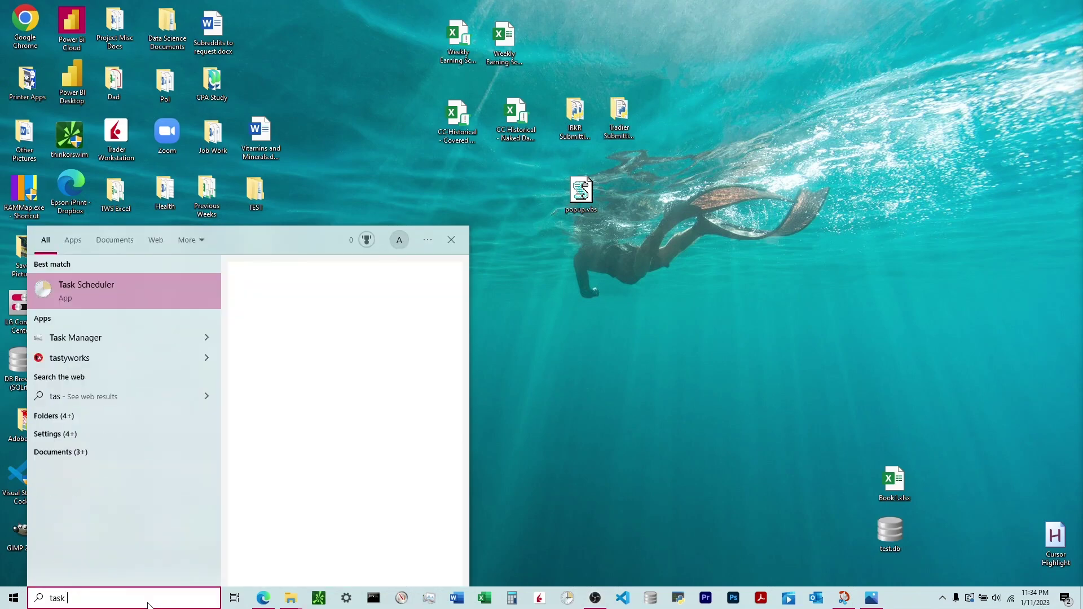
click(132, 287)
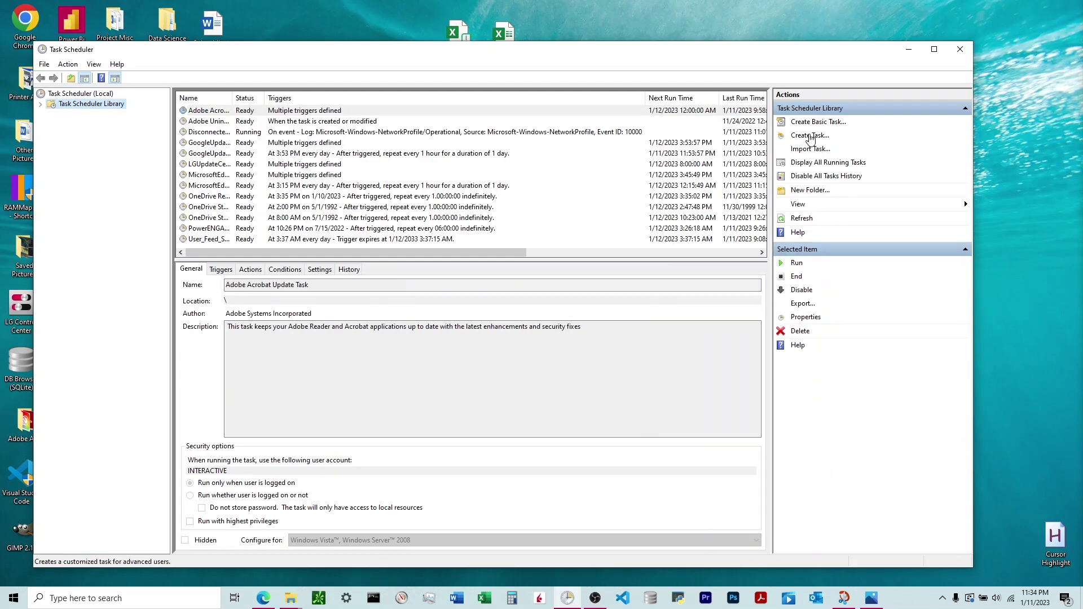
Create a new task named 'Test Task', configured for Windows 10 with highest privileges
click(811, 137)
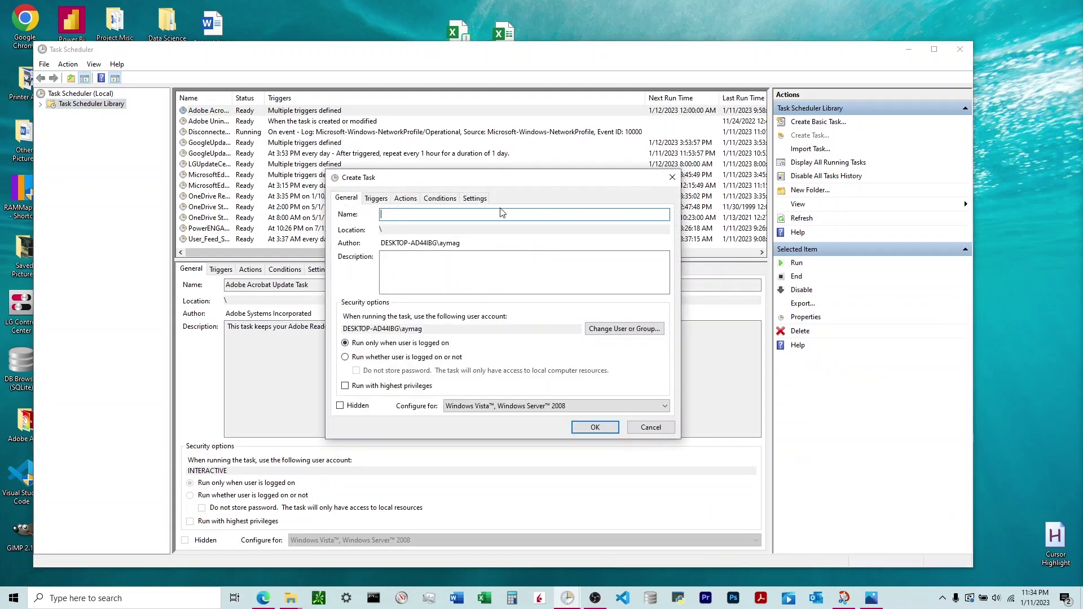
text(Test Task)
click(486, 411)
click(475, 425)
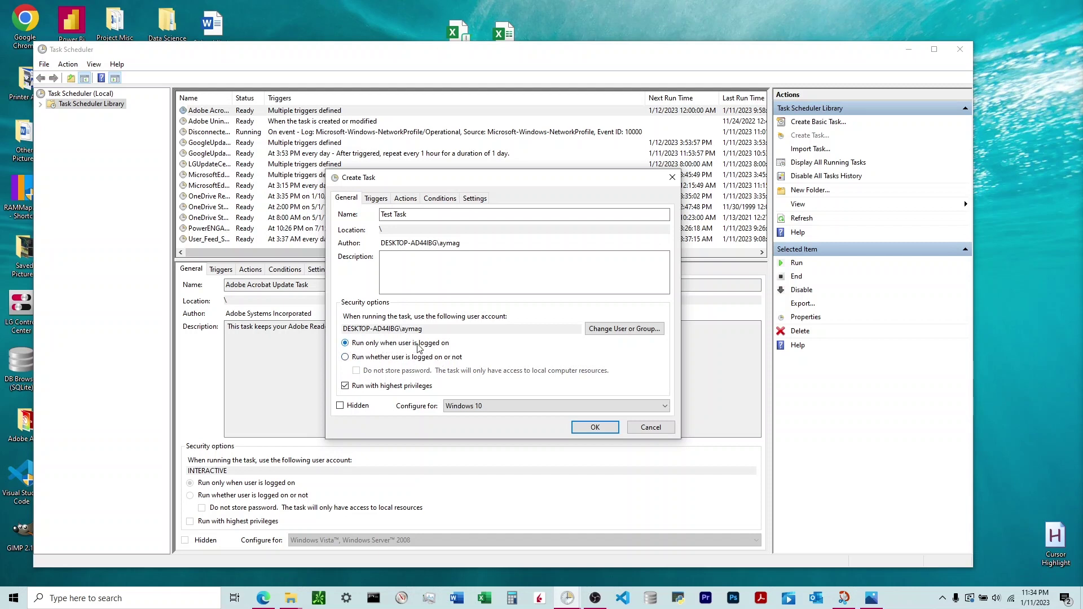
click(406, 199)
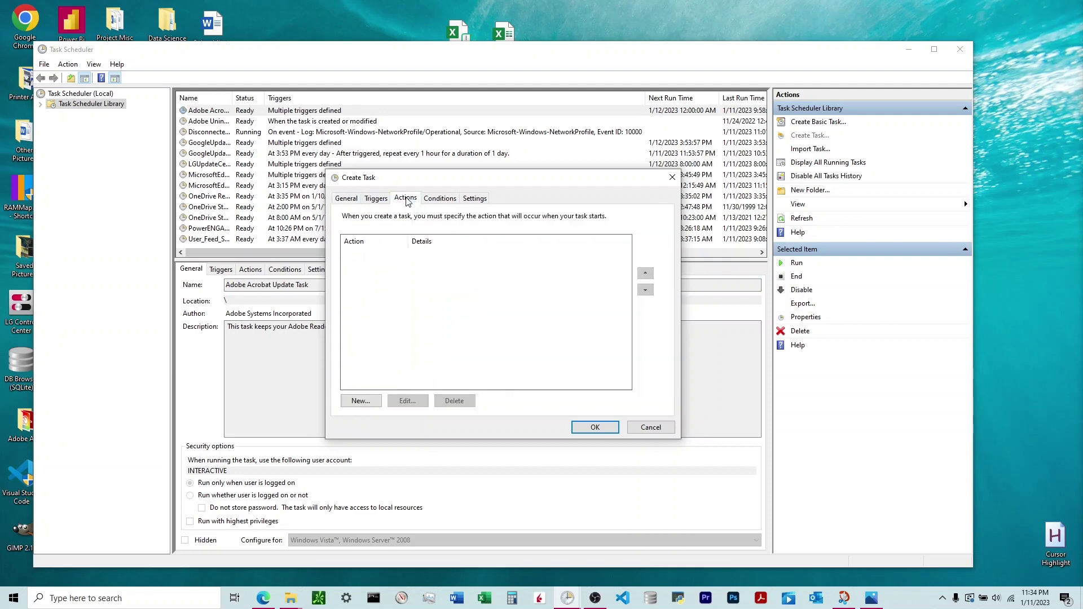
Add a 'Start a program' action that runs popup.vbs from the Desktop
click(363, 402)
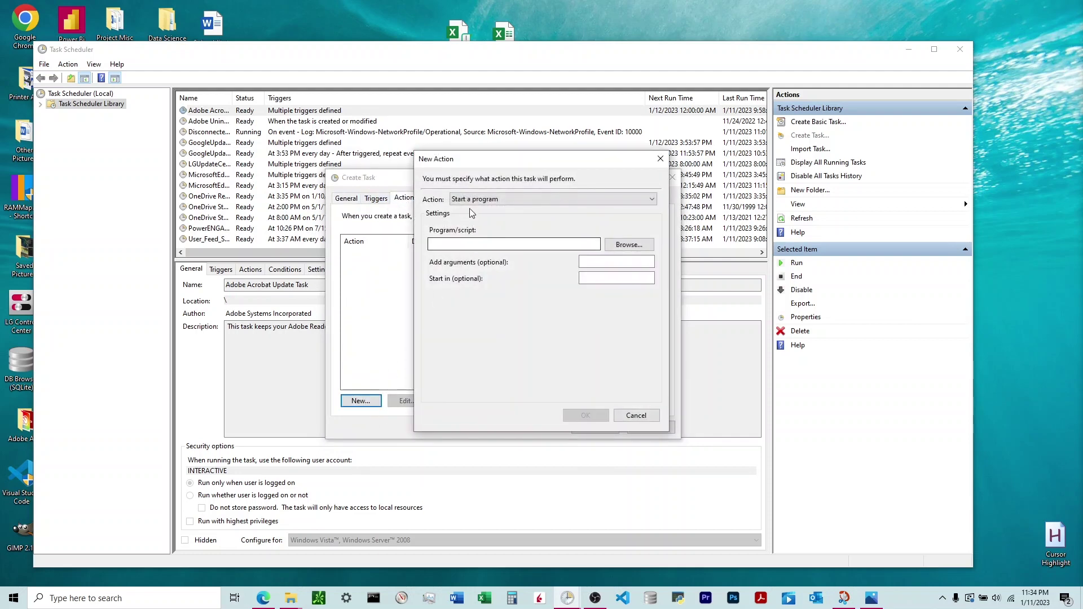
click(464, 200)
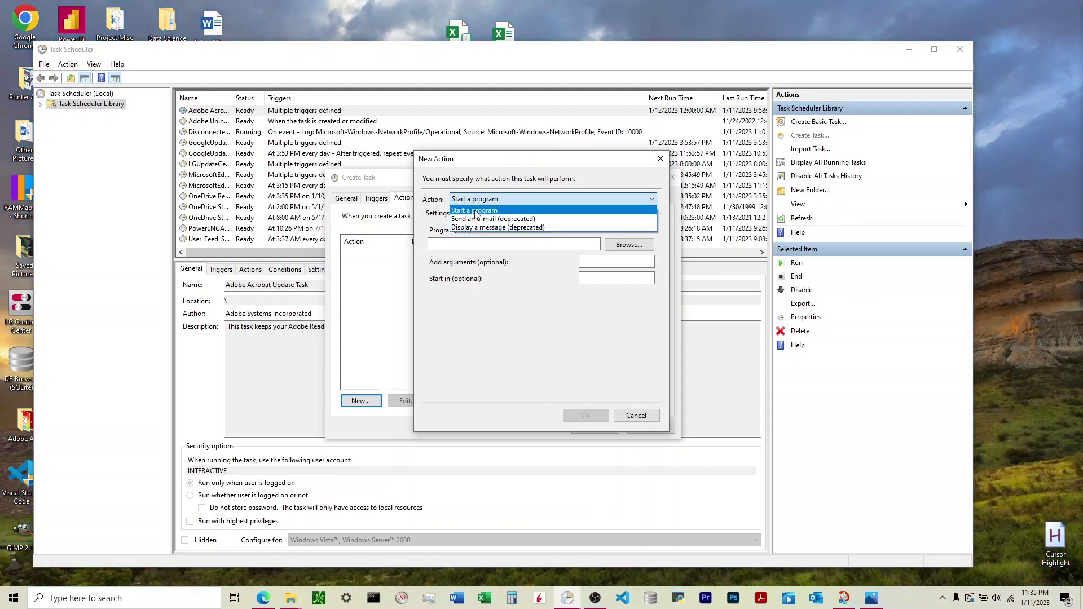
click(475, 211)
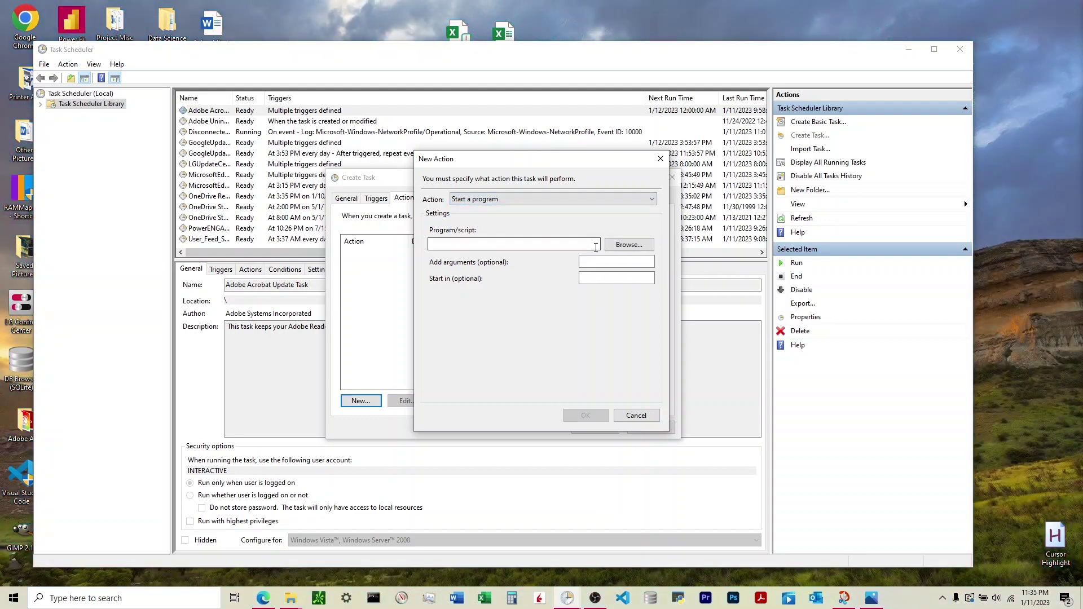
click(629, 247)
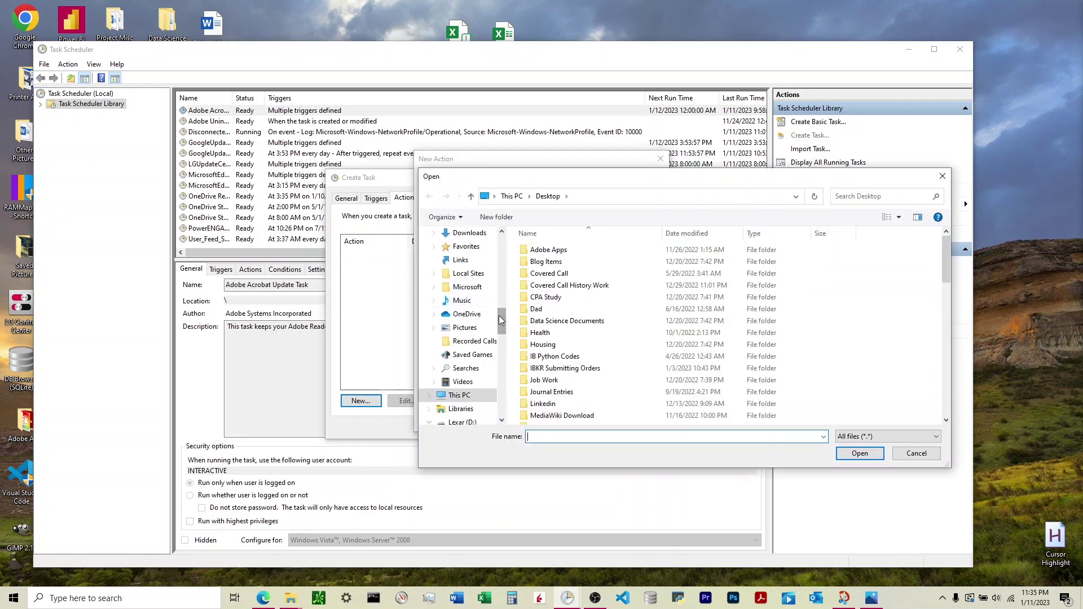
drag(500, 277, 500, 248)
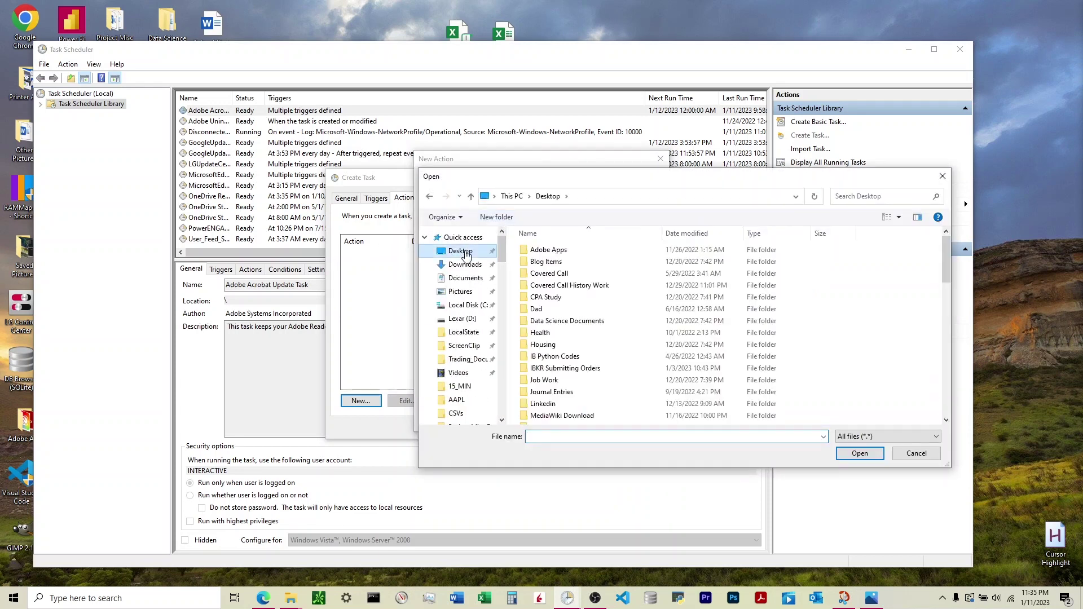
scroll(569, 339, down, 10)
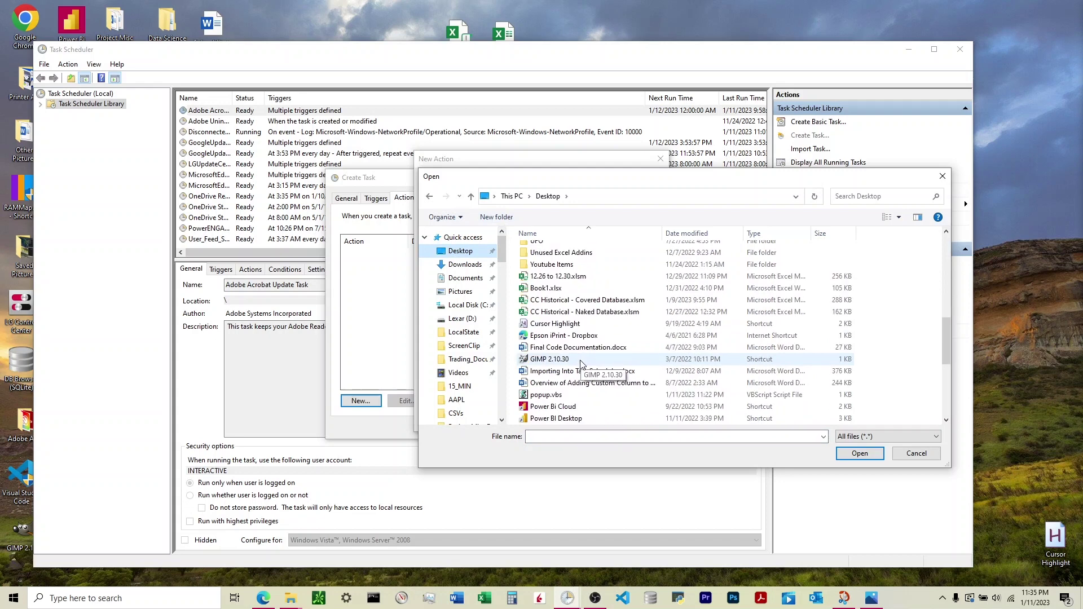
scroll(575, 361, down, 1)
scroll(556, 341, down, 1)
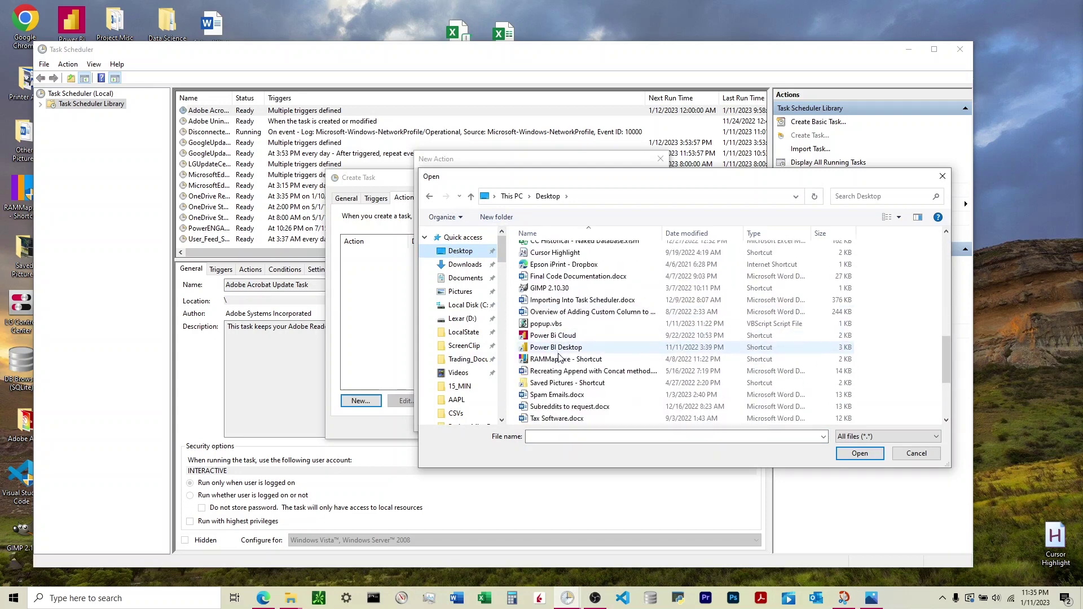
double_click(552, 325)
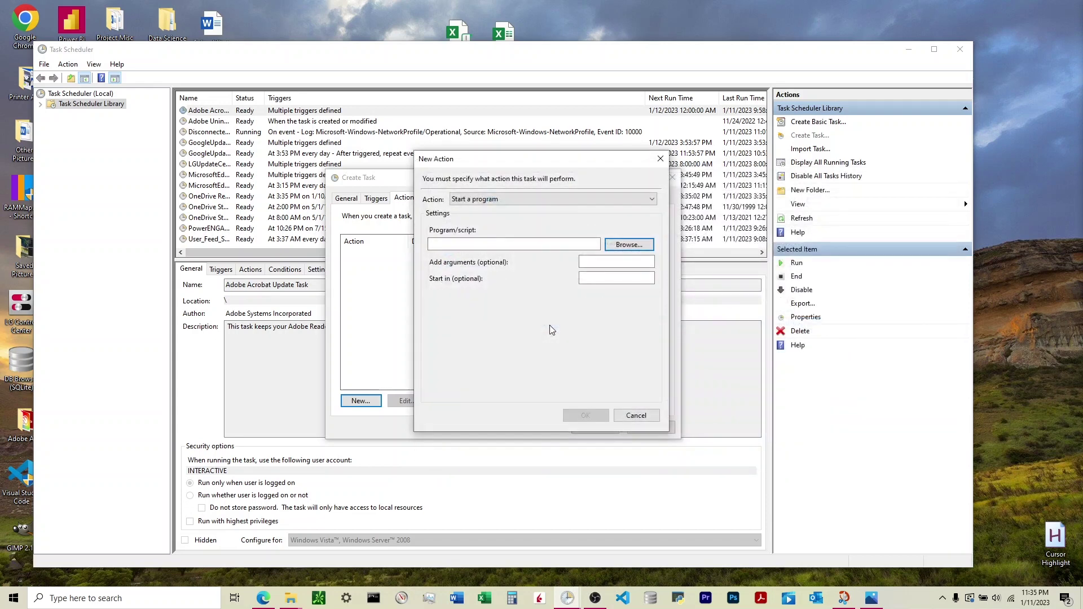
click(586, 415)
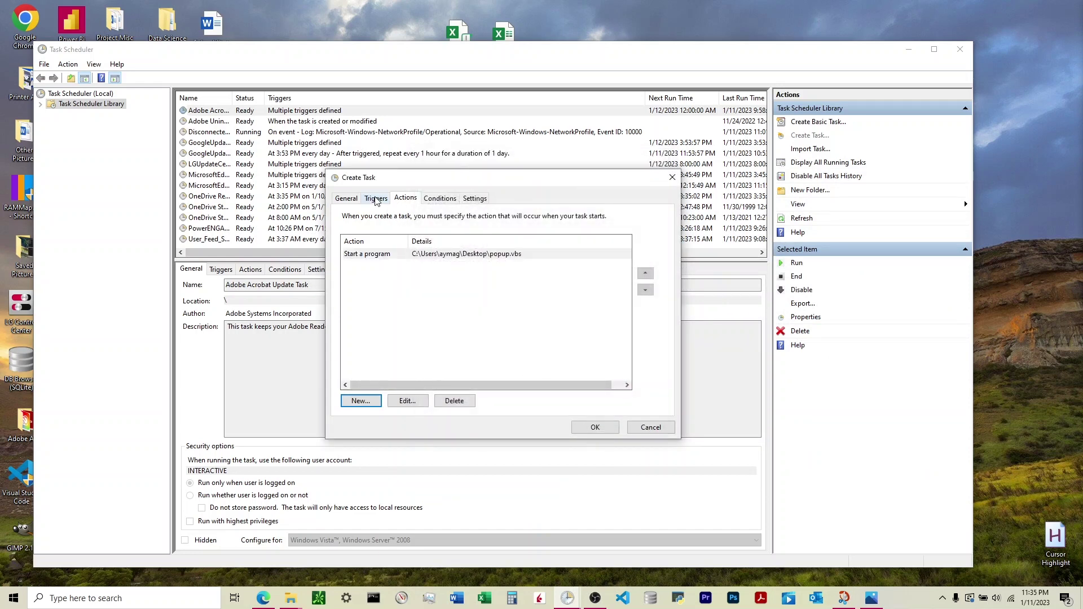
Add a one-time trigger for Test Task starting at 11:35:40 PM on 1/11/2023
click(376, 199)
click(363, 403)
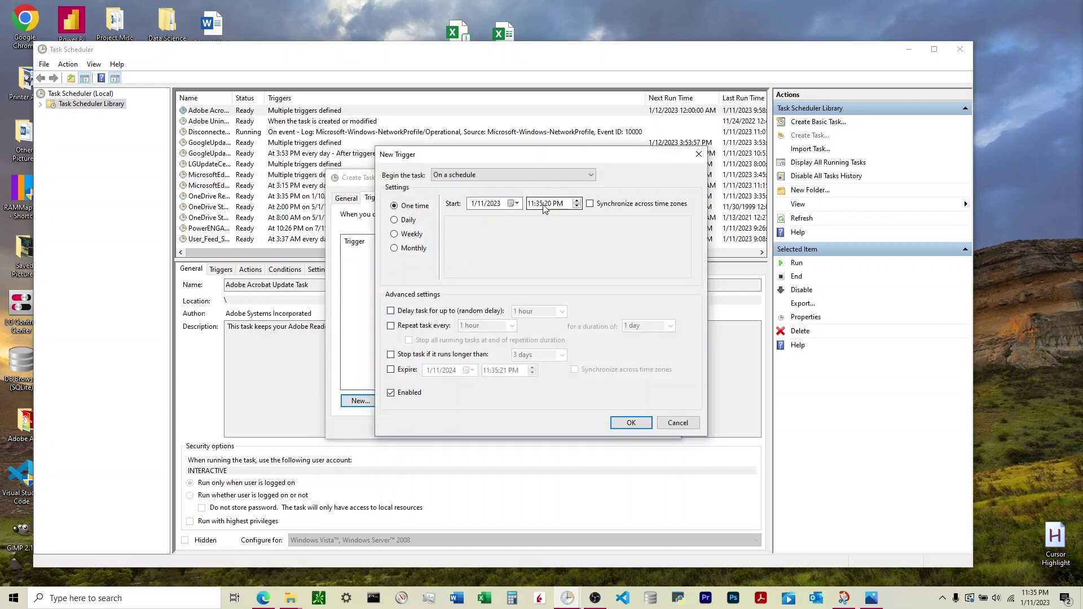
click(1035, 598)
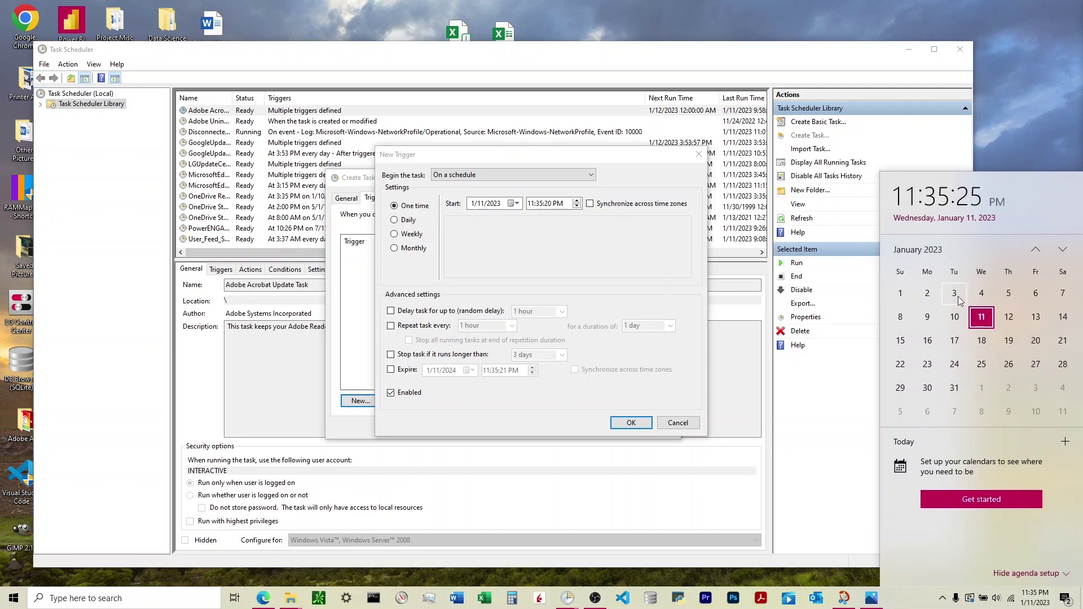
click(548, 205)
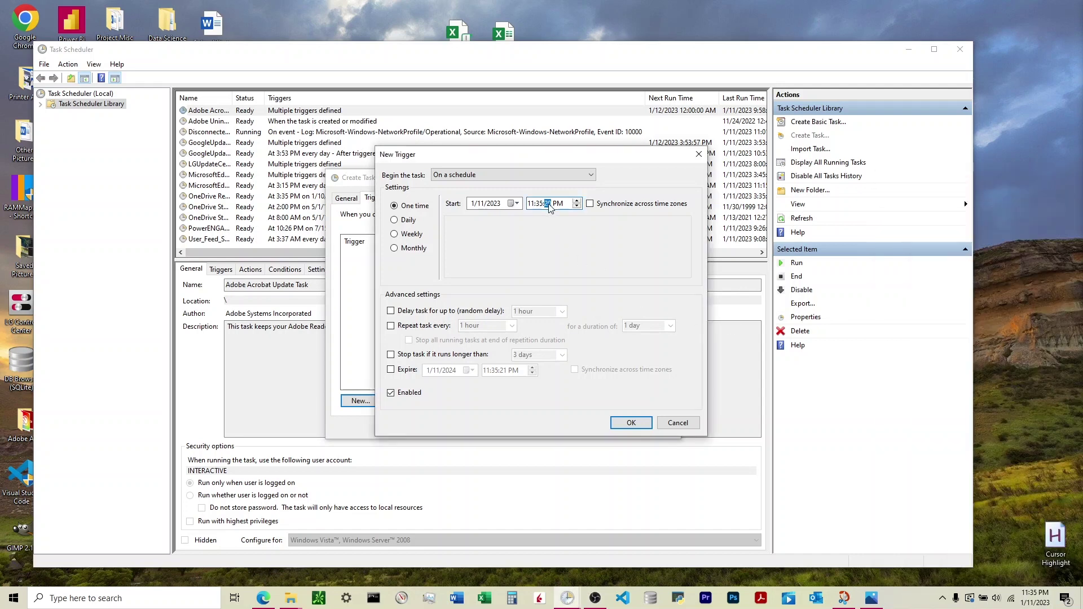
click(629, 421)
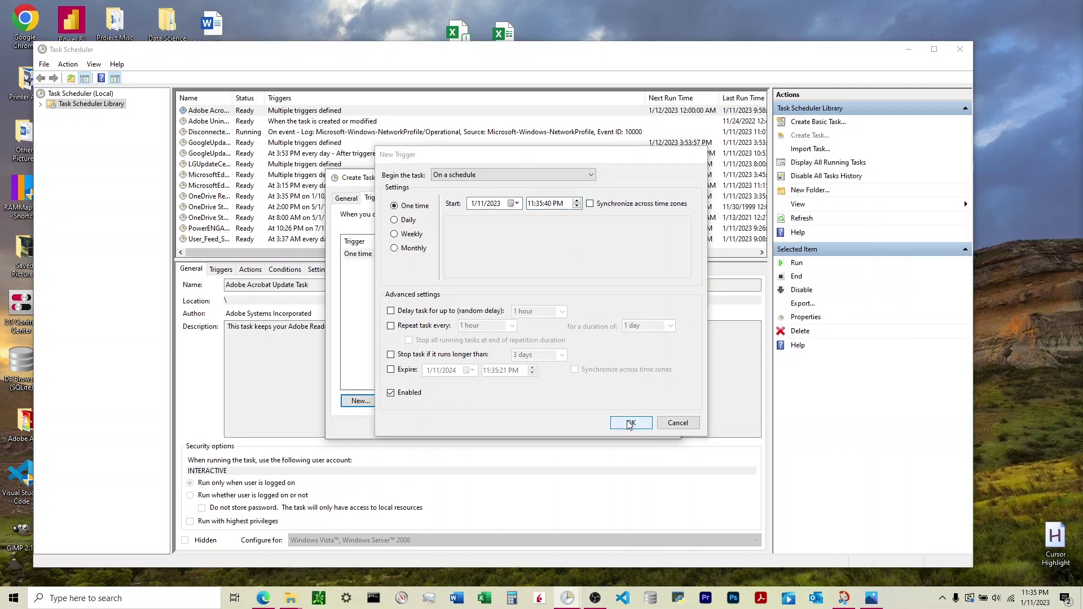
Save Test Task to the library and compare the clock with the trigger time
click(593, 428)
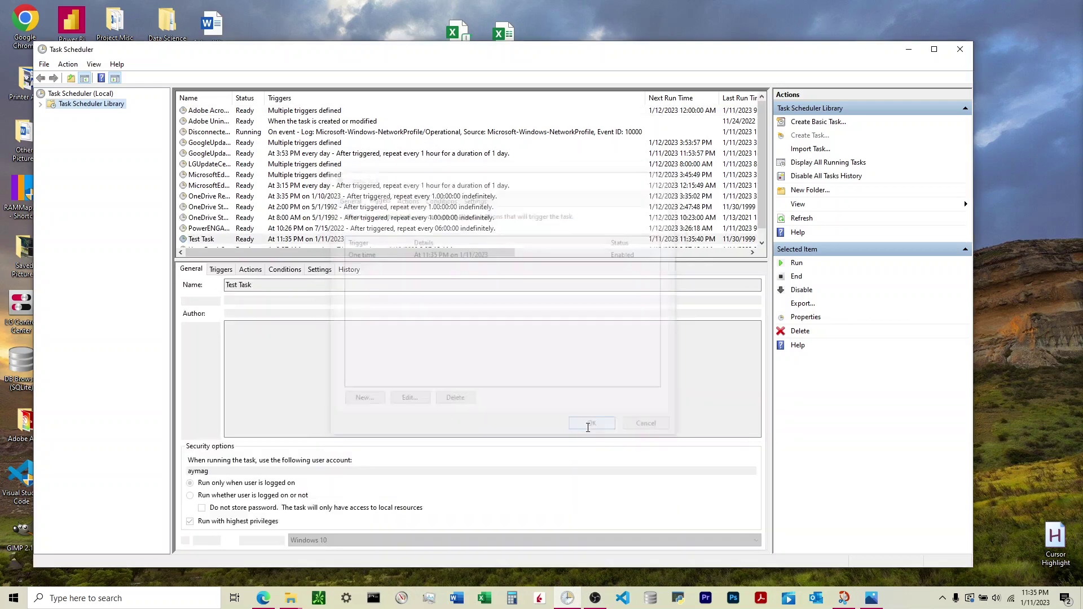
click(1035, 598)
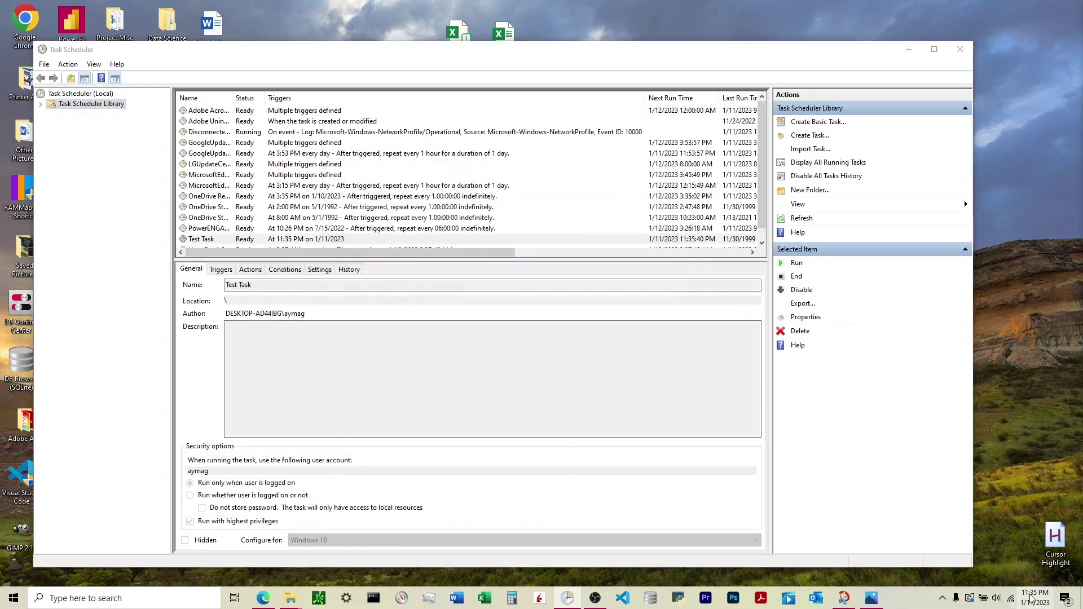
click(802, 424)
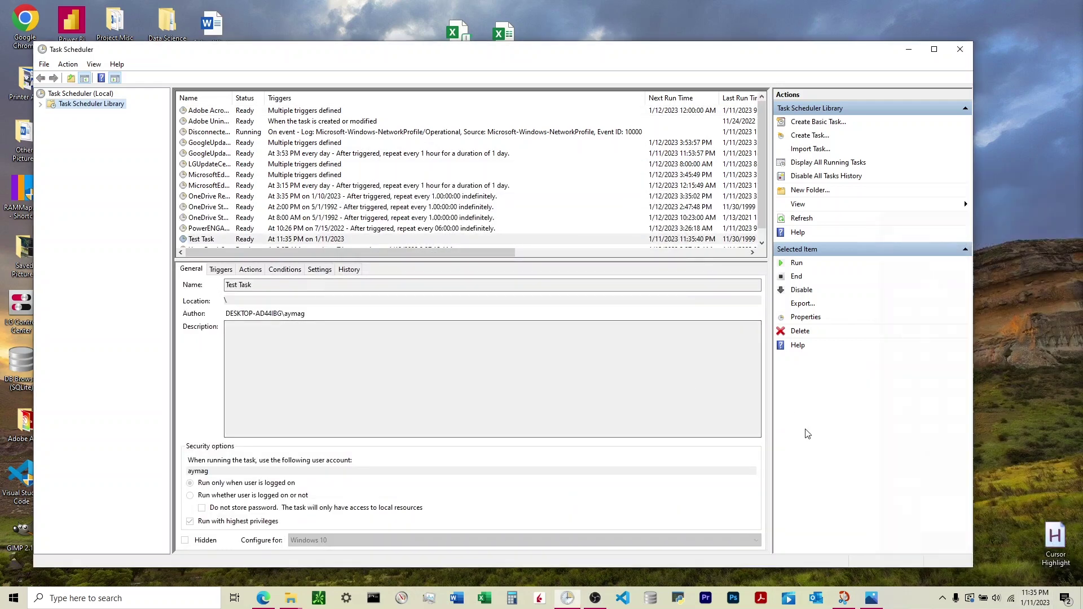
Minimize Task Scheduler, then dismiss the 'Our title here' message box once the task fires
click(909, 49)
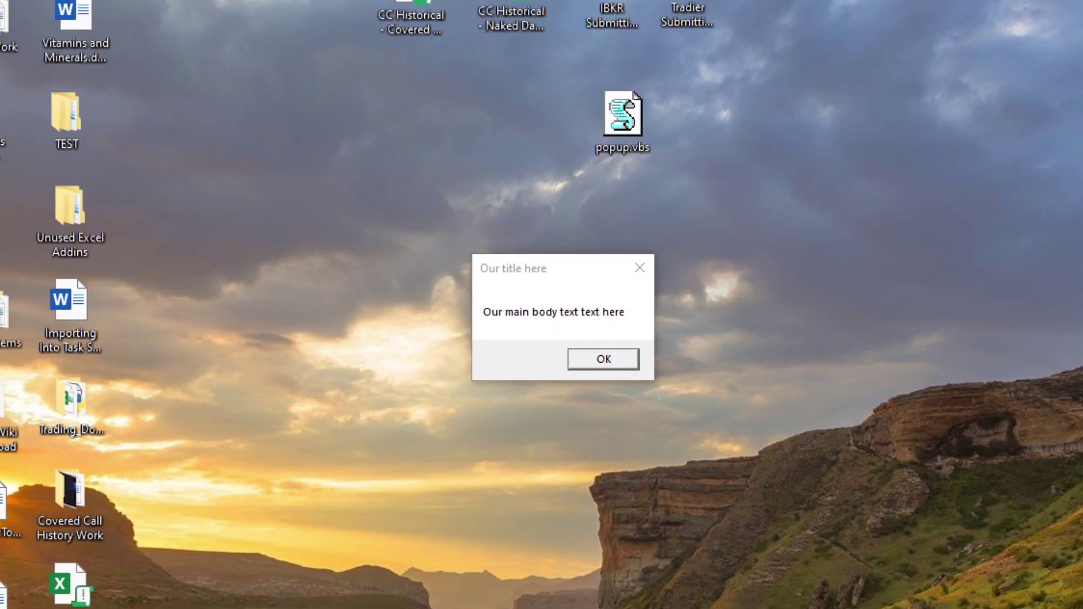
click(619, 365)
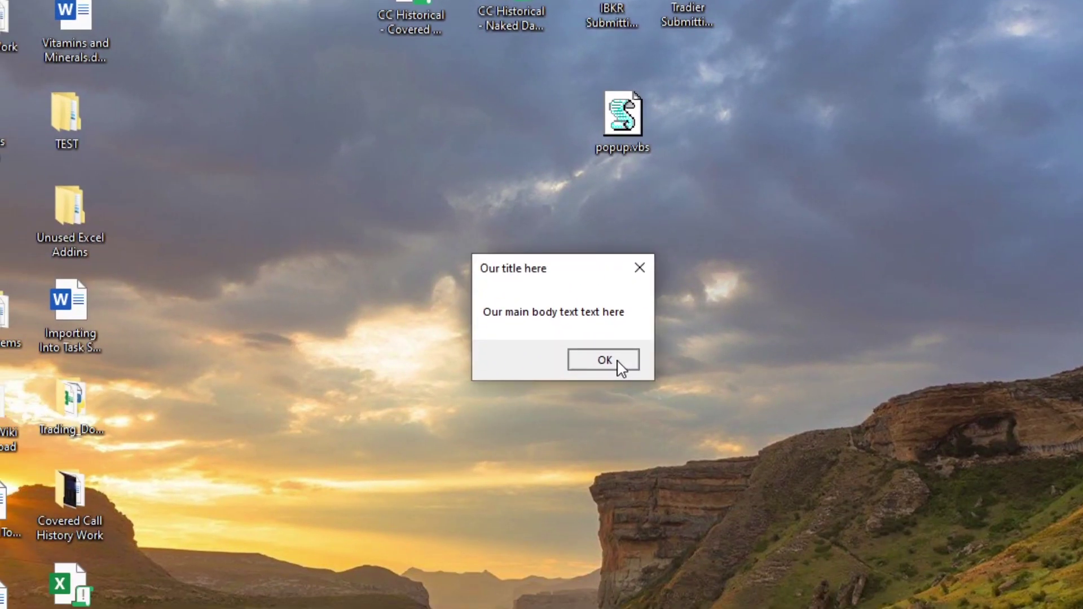